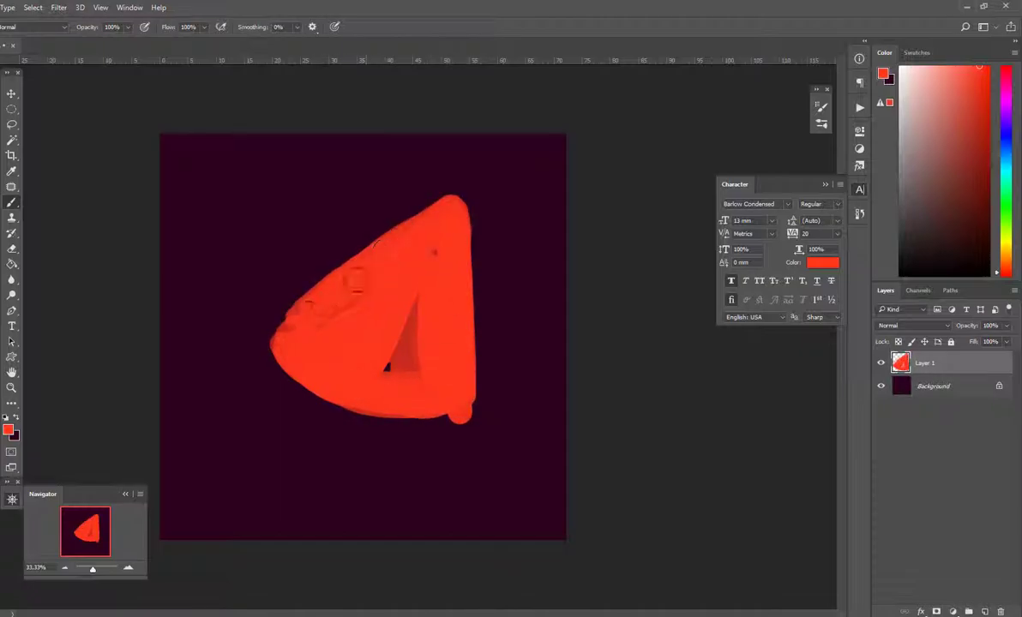
Step: Fill the gaps inside the red wedge and extend its edges with red brush strokes on Layer 1
left_click_drag(295, 273, 259, 313)
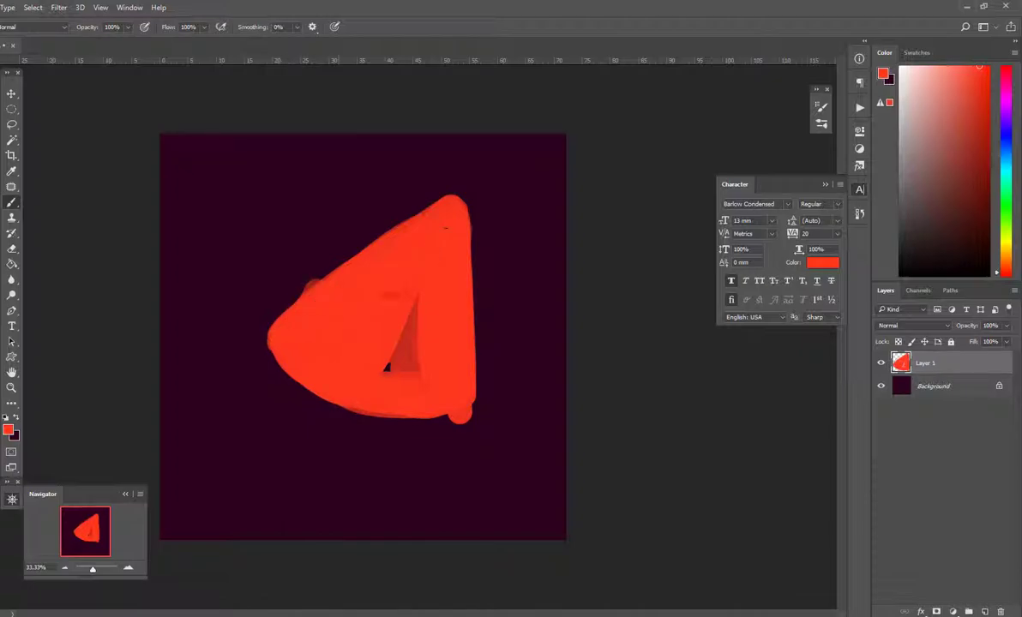
left_click_drag(386, 364, 435, 285)
key("r")
mouse_move(388, 259)
left_mouse_down()
mouse_move(486, 298)
mouse_move(489, 311)
left_mouse_up()
mouse_move(320, 405)
left_mouse_down()
mouse_move(291, 283)
mouse_move(299, 335)
mouse_move(316, 271)
left_mouse_up()
left_click_drag(312, 396, 292, 331)
mouse_move(346, 457)
left_mouse_down()
mouse_move(306, 372)
mouse_move(338, 449)
left_mouse_up()
Step: Erase the bumps along the red wedge's straight edges to make them clean
key("r")
mouse_move(300, 205)
left_mouse_down()
mouse_move(258, 235)
mouse_move(239, 319)
left_mouse_up()
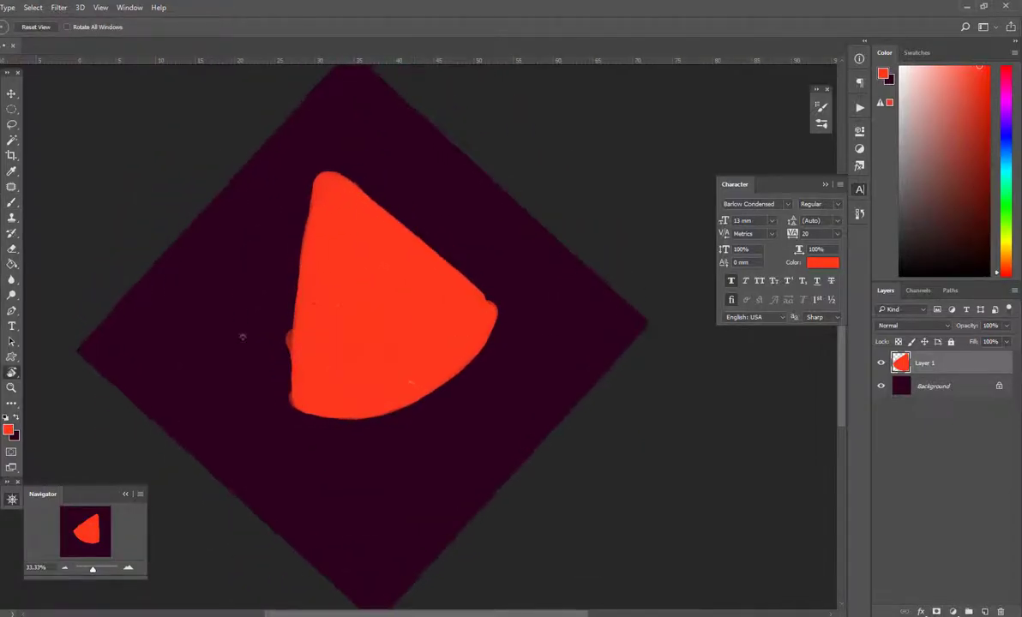
key("e")
mouse_move(308, 165)
left_mouse_down()
mouse_move(299, 225)
mouse_move(274, 281)
mouse_move(279, 314)
left_mouse_up()
key("r")
left_click_drag(272, 221, 287, 357)
left_click_drag(285, 318, 298, 413)
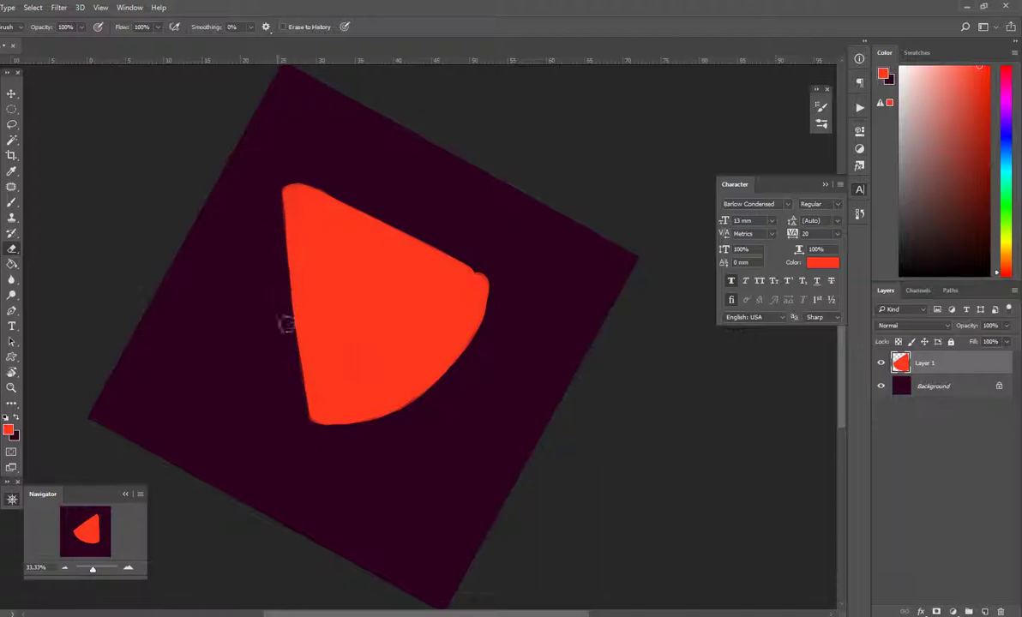
Step: Trim the wedge's rounded corners into sharper points and smooth its curved edge
key("r")
mouse_move(413, 273)
left_mouse_down()
mouse_move(415, 292)
mouse_move(495, 210)
mouse_move(532, 276)
mouse_move(488, 213)
mouse_move(520, 278)
mouse_move(470, 210)
left_mouse_up()
key("r")
key("r")
key("r")
key("r")
mouse_move(482, 316)
left_mouse_down()
mouse_move(467, 376)
mouse_move(412, 488)
mouse_move(399, 490)
left_mouse_up()
key("b")
key("r")
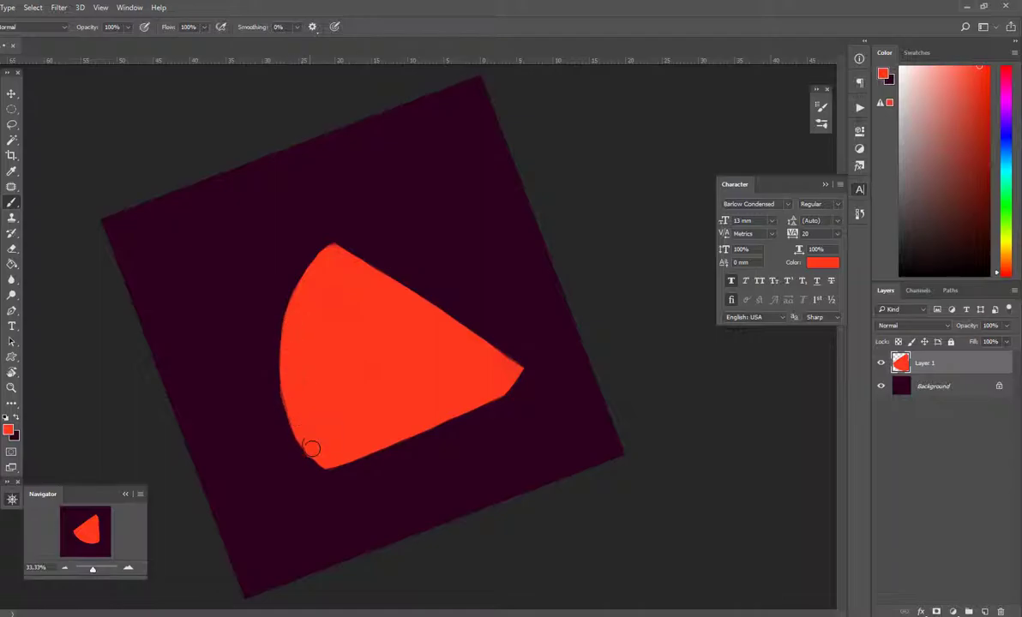
key("r")
left_click_drag(290, 398, 343, 288)
Step: Add a new layer above the wedge and lock the transparent pixels of Layer 1
left_click(985, 611)
left_click(926, 386)
key("b")
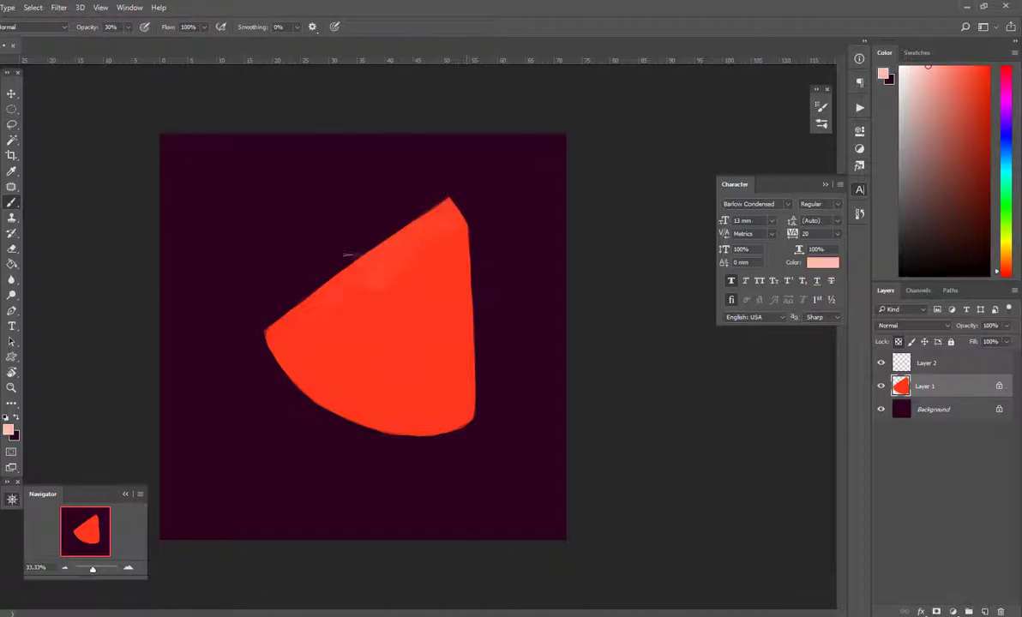
Step: Paint a pale pink highlight from the wedge's tip down its front face at 30% brush opacity
right_click(396, 257)
left_click(440, 190)
mouse_move(440, 196)
left_mouse_down()
mouse_move(390, 231)
mouse_move(452, 193)
mouse_move(428, 304)
mouse_move(449, 287)
left_mouse_up()
Step: Paint a dark red side face along the wedge's vertical edge
left_click(17, 159, "alt")
left_click_drag(470, 419, 468, 299)
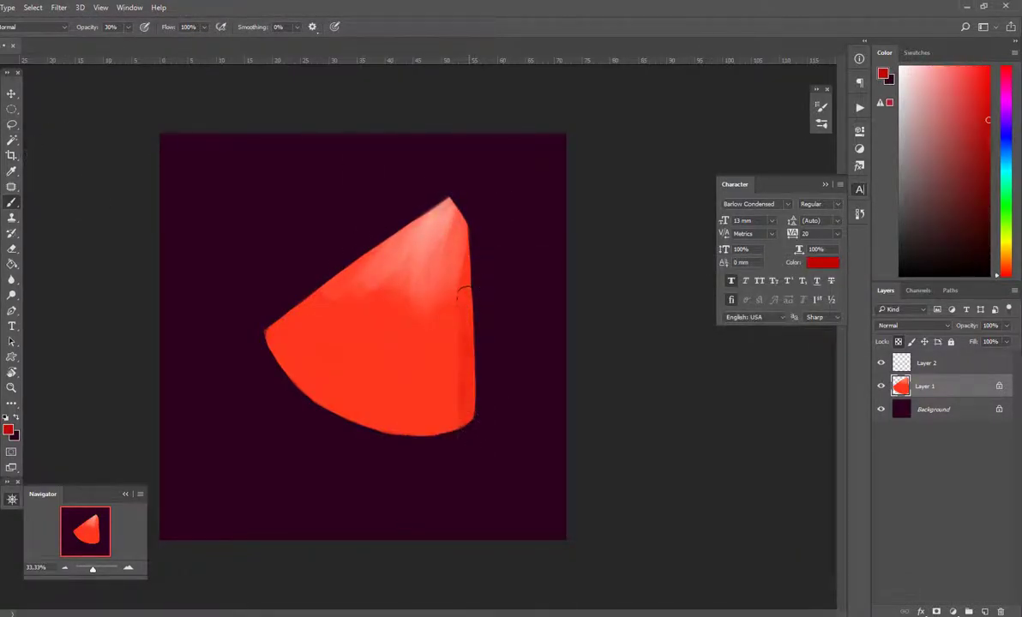
left_click_drag(461, 393, 471, 247)
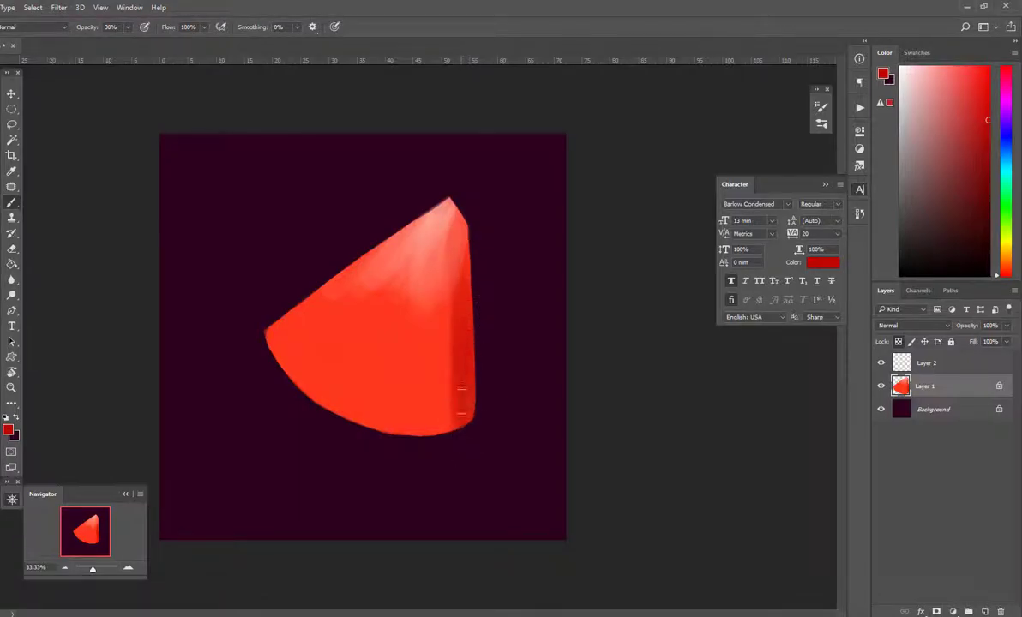
left_click(912, 56)
left_click_drag(449, 442, 470, 248)
left_click(883, 54)
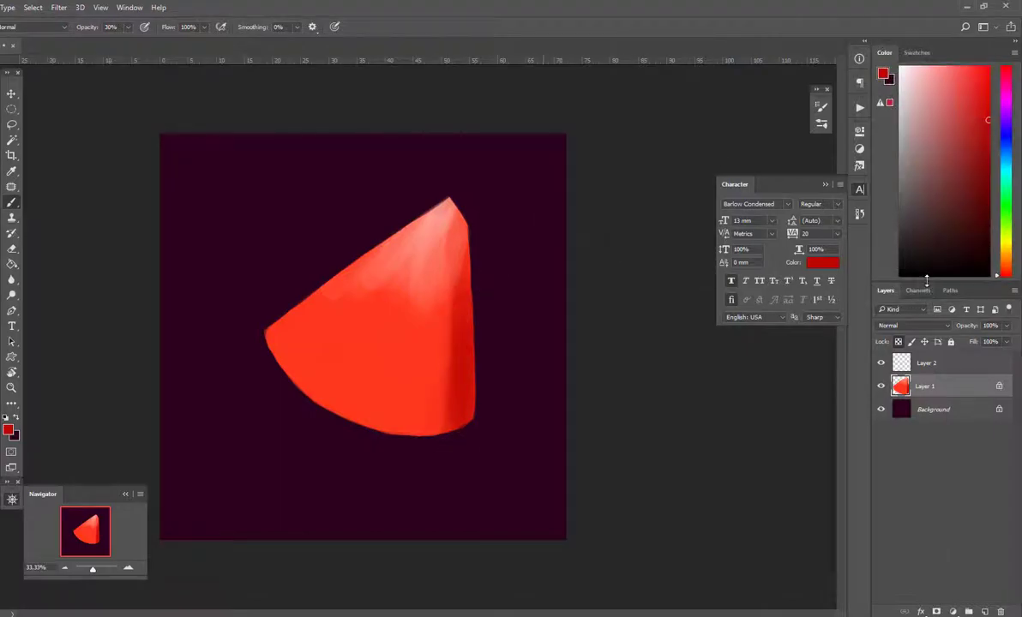
Step: Blend the pink highlight into the red front face using colors sampled from the wedge
left_click_drag(974, 285, 973, 126)
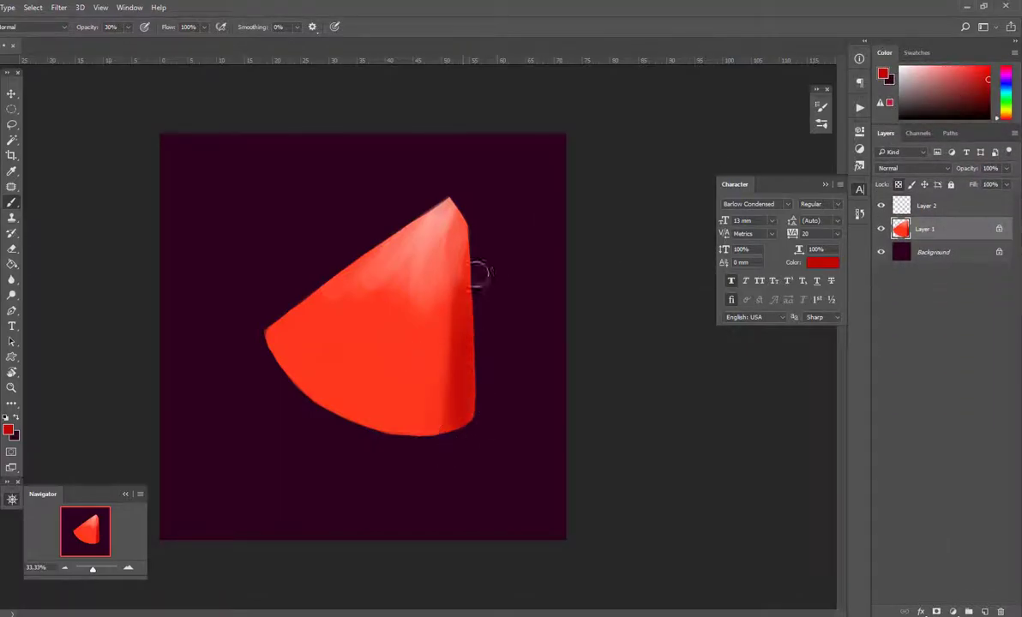
left_click(352, 281, "alt")
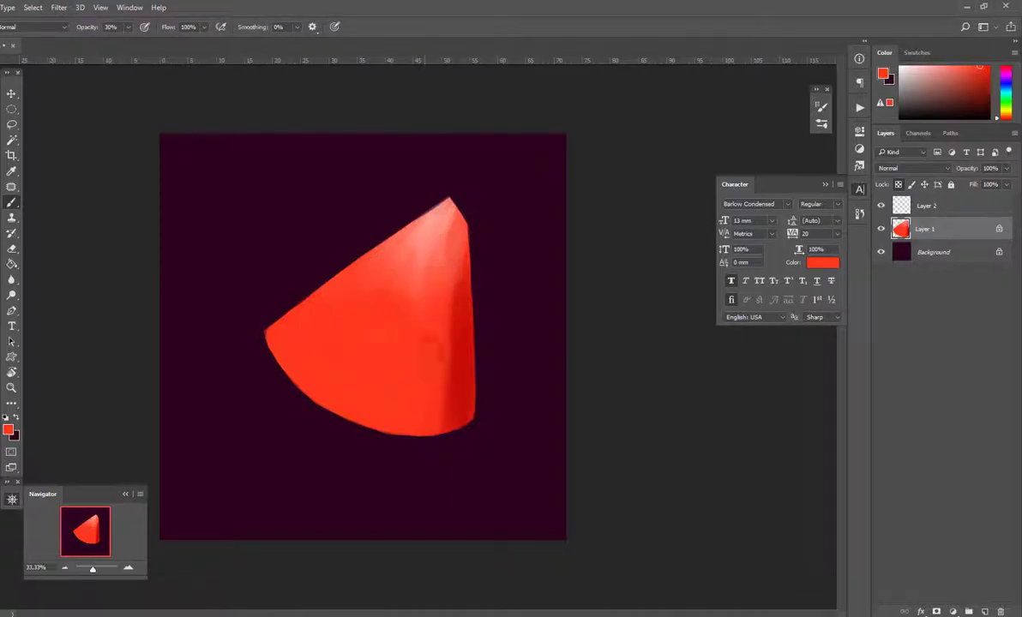
left_click(447, 206, "alt")
mouse_move(449, 182)
left_mouse_down()
mouse_move(374, 260)
mouse_move(423, 317)
left_mouse_up()
left_click(463, 405, "alt")
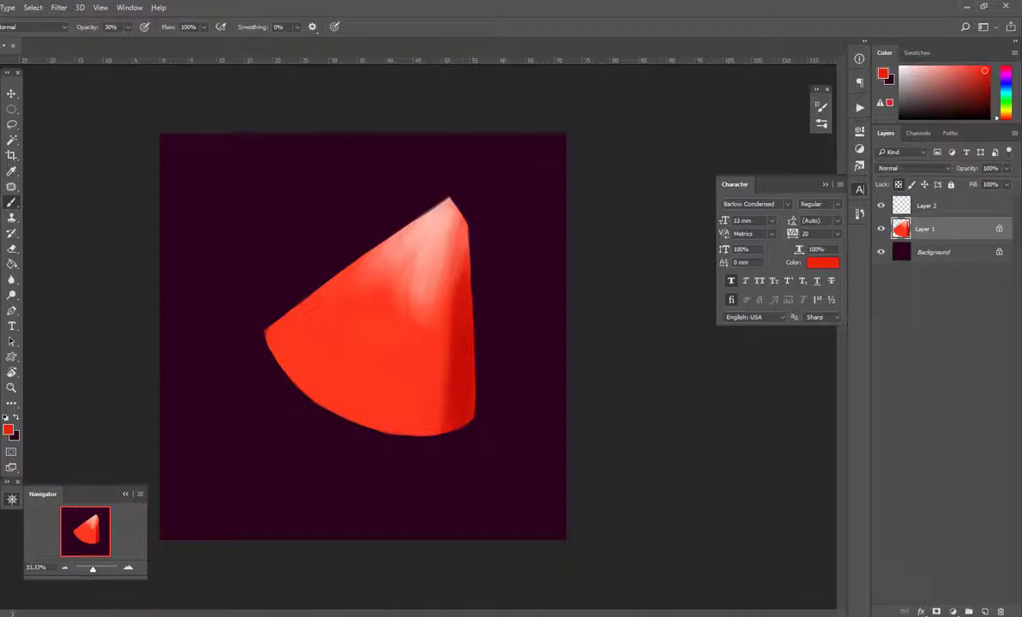
Step: Darken the wedge's side face with a deeper red and sharpen its boundary with the front face
left_click(468, 321, "alt")
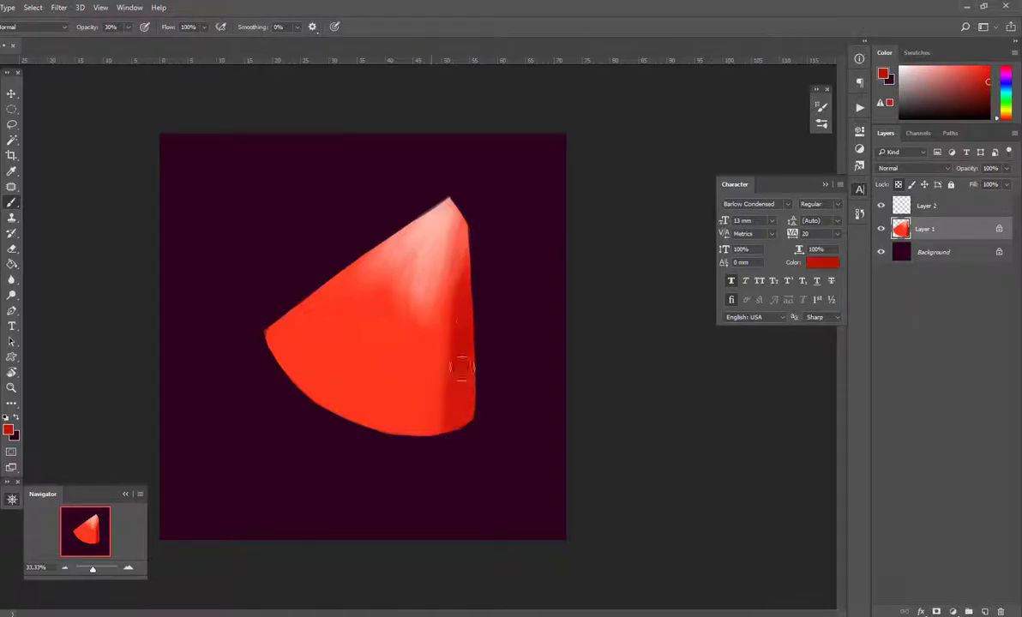
left_click_drag(954, 129, 953, 204)
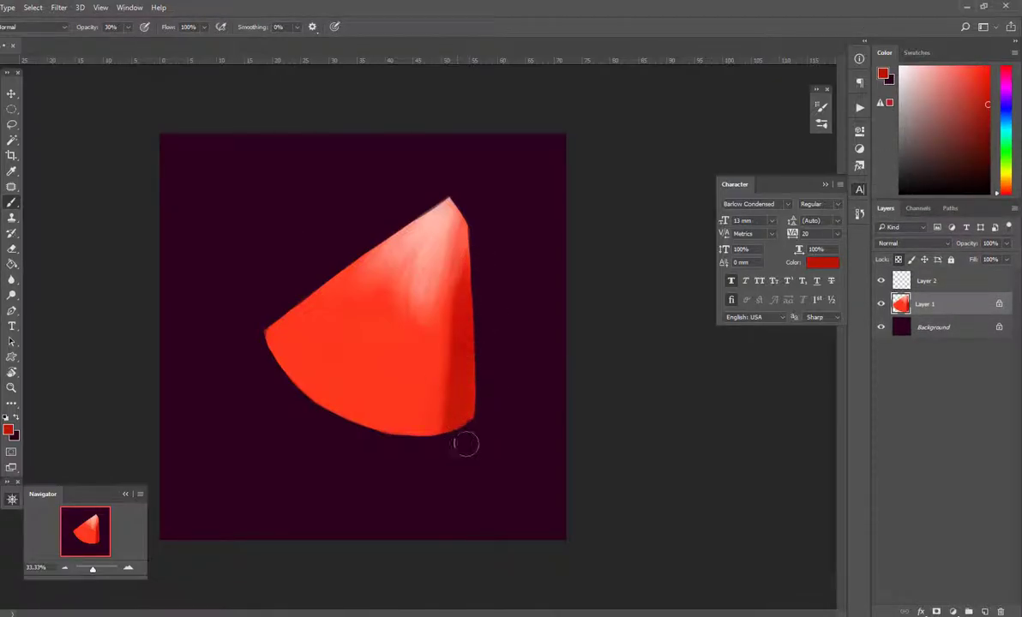
left_click(462, 416, "alt")
mouse_move(468, 291)
left_mouse_down()
mouse_move(467, 228)
mouse_move(471, 368)
left_mouse_up()
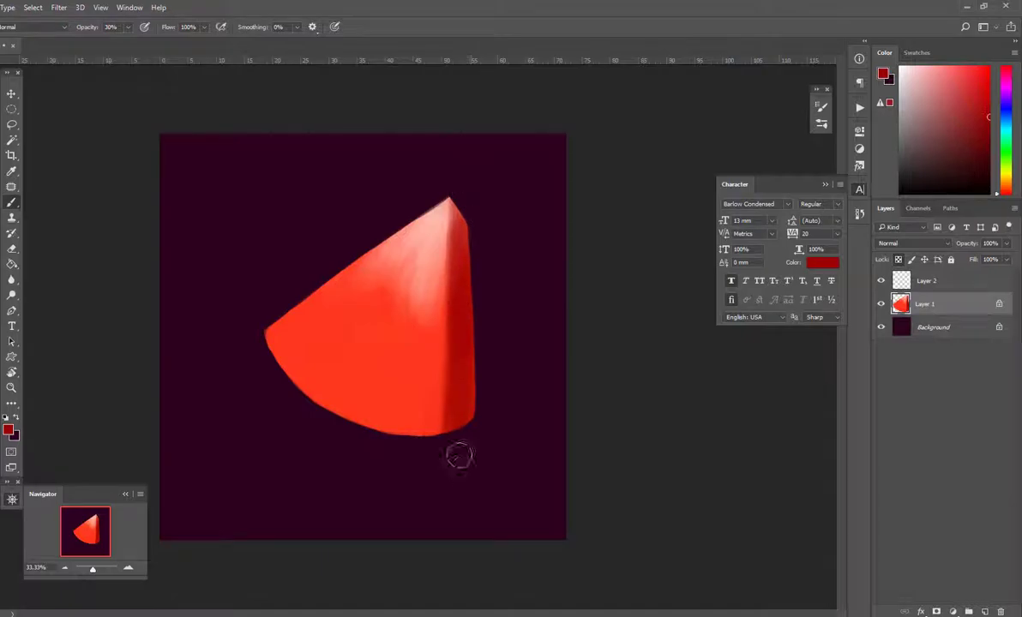
Step: Paint a light pink highlight line along the ridge between the front and side faces, starting at 20% brush opacity
left_click(438, 234, "alt")
key("2")
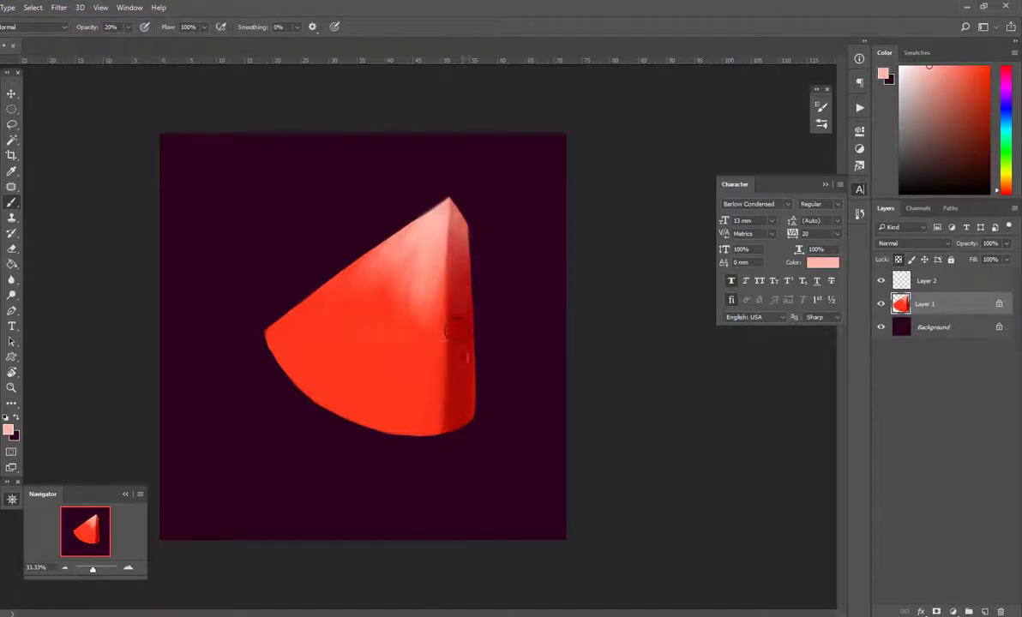
scroll(438, 278, "up", 1)
Step: Widen the pink highlight across the upper front face and blend it into the red at 20% brush opacity
left_click(408, 203, "alt")
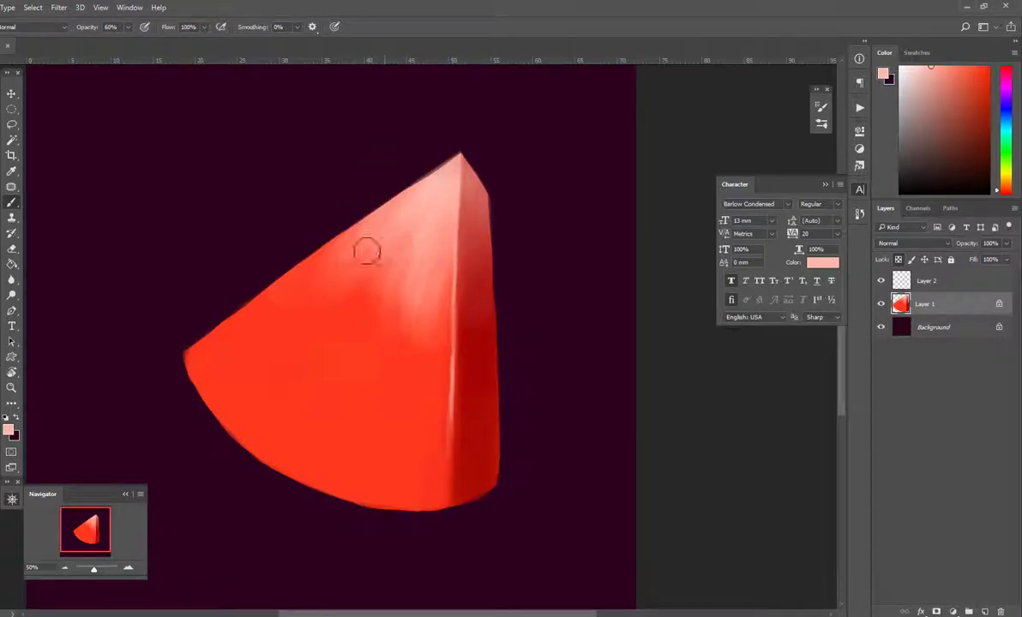
mouse_move(393, 214)
left_mouse_down()
mouse_move(341, 226)
mouse_move(360, 236)
mouse_move(394, 204)
mouse_move(380, 230)
mouse_move(421, 192)
mouse_move(400, 221)
mouse_move(418, 300)
left_mouse_up()
key("2")
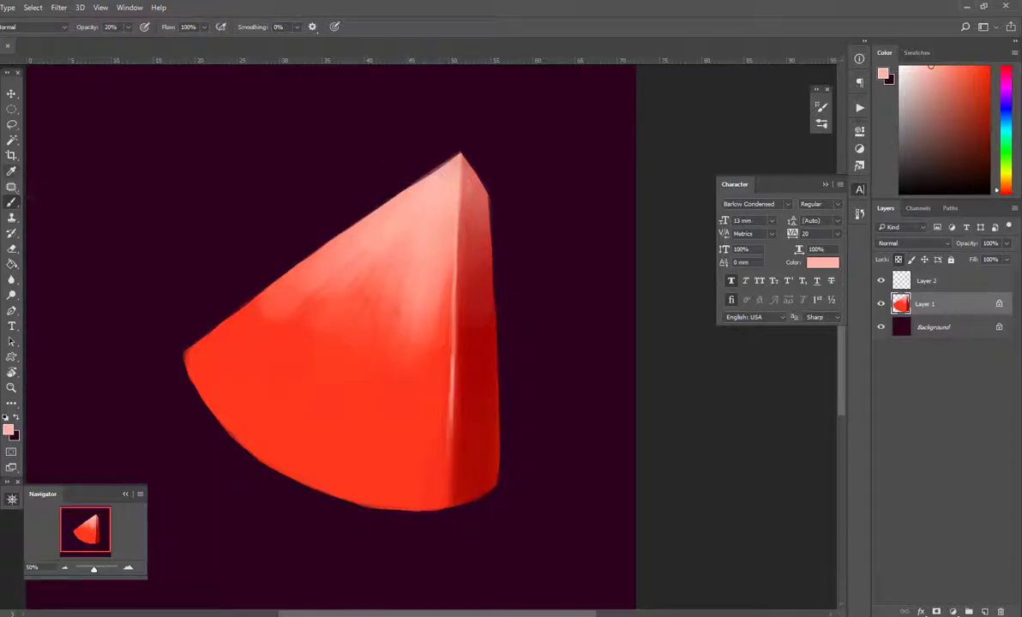
left_click(236, 313, "alt")
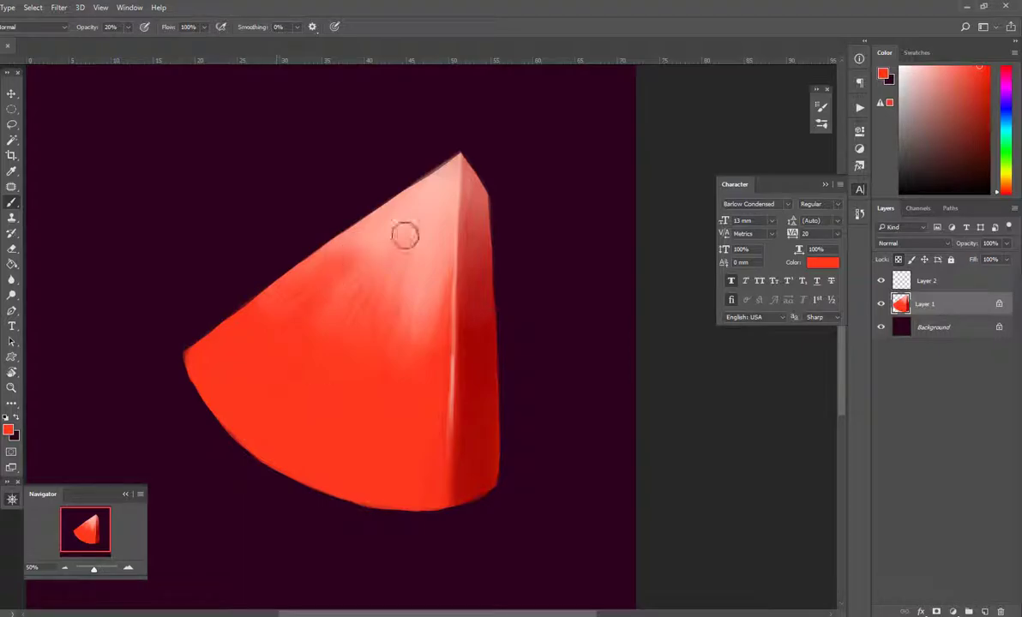
left_click(340, 250, "alt")
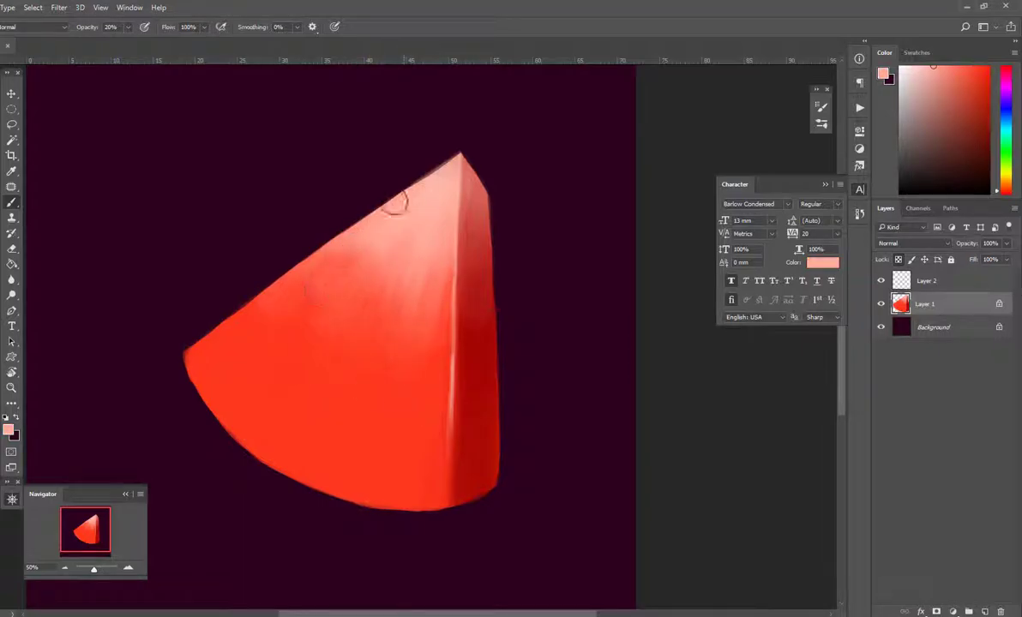
left_click_drag(371, 272, 343, 249)
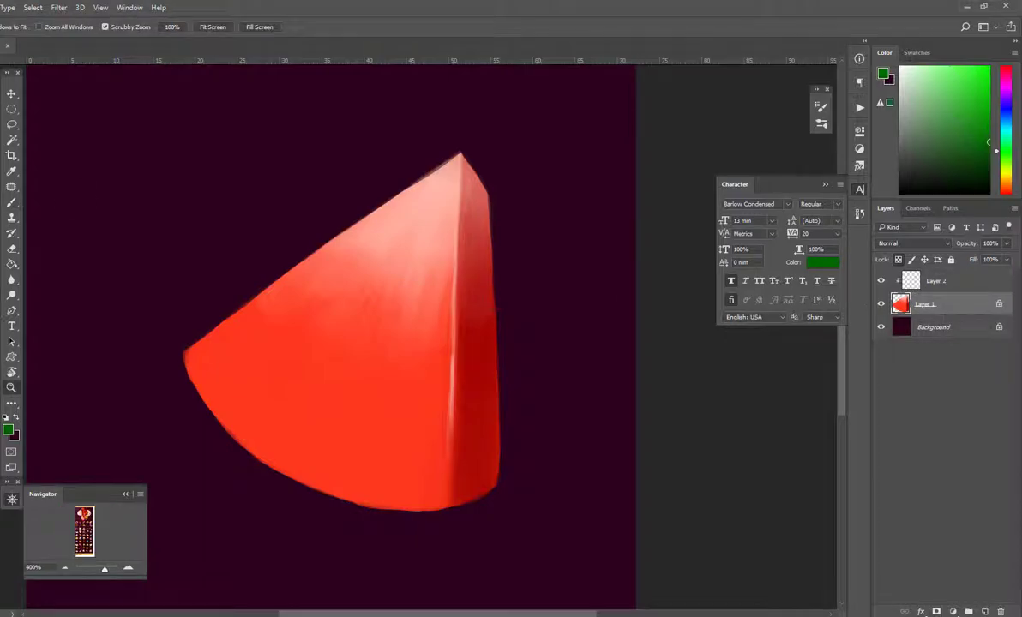
Step: Paint a dark green rind along the wedge's curved edge on Layer 1 at 100% brush opacity and choose a yellow-green color
key("r")
mouse_move(345, 302)
left_mouse_down()
mouse_move(400, 342)
mouse_move(373, 302)
left_mouse_up()
key("0")
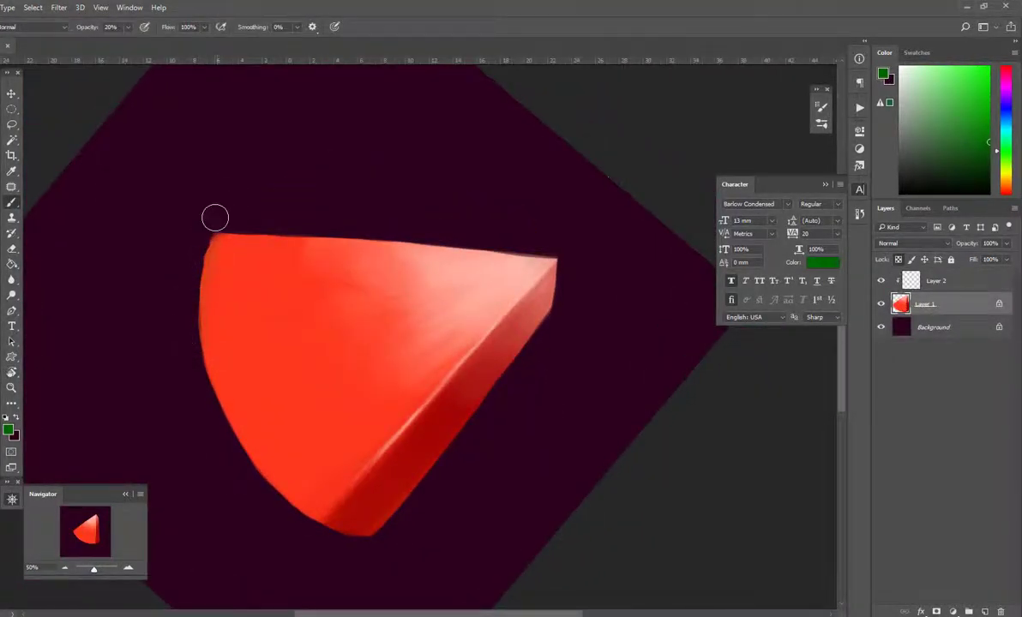
mouse_move(214, 218)
left_mouse_down()
mouse_move(192, 323)
mouse_move(195, 366)
left_mouse_up()
left_click_drag(204, 248, 249, 465)
mouse_move(204, 188)
left_mouse_down()
mouse_move(240, 420)
mouse_move(278, 488)
left_mouse_up()
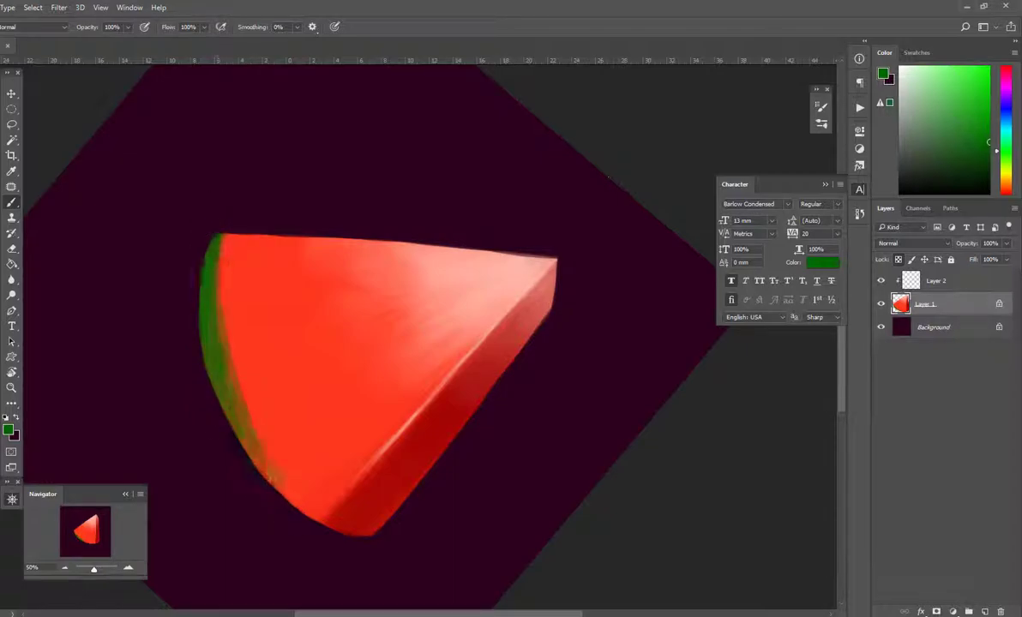
left_click_drag(208, 348, 378, 552)
mouse_move(317, 525)
left_mouse_down()
mouse_move(389, 543)
mouse_move(313, 526)
left_mouse_up()
mouse_move(221, 205)
left_mouse_down()
mouse_move(212, 353)
mouse_move(221, 403)
mouse_move(207, 359)
left_mouse_up()
mouse_move(295, 506)
left_mouse_down()
mouse_move(352, 515)
mouse_move(356, 505)
mouse_move(317, 492)
left_mouse_up()
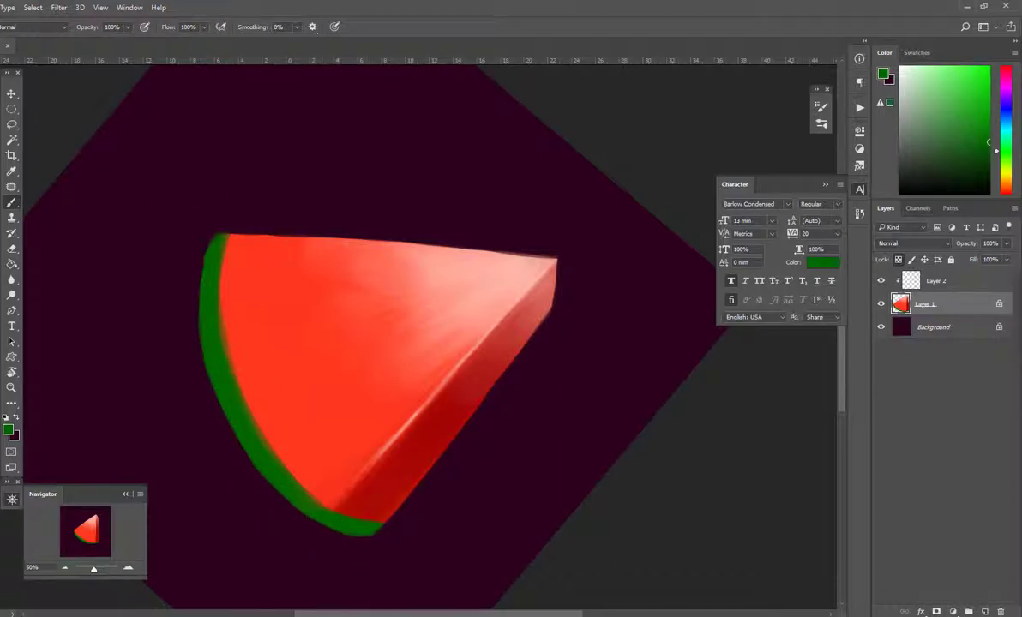
left_click(1006, 170)
left_click(953, 78)
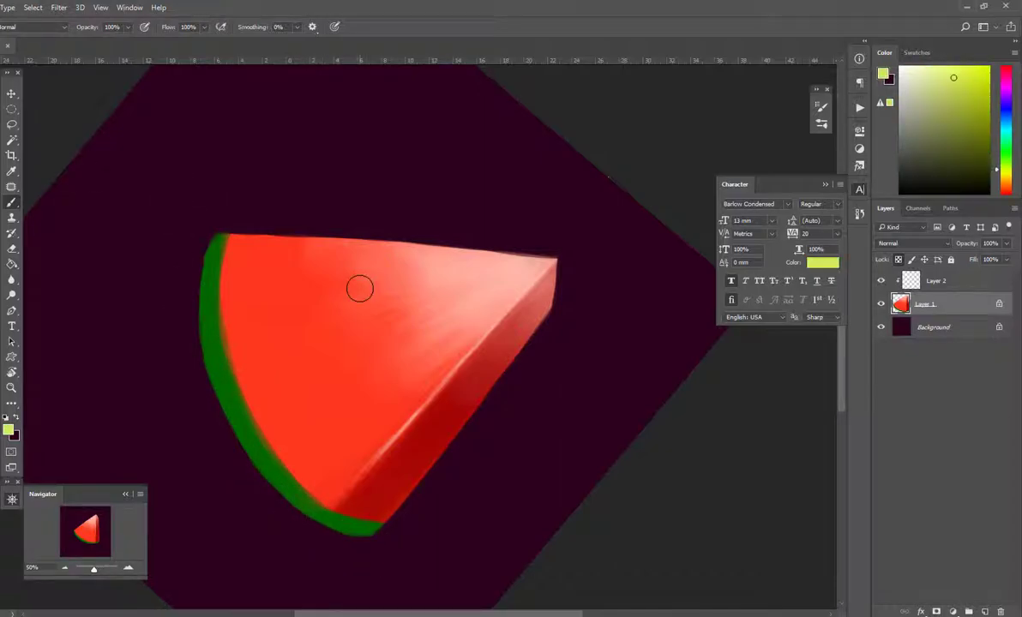
Step: Revert the painting to the Create Clipping Mask history state
left_click(860, 214)
left_click(681, 506)
left_click(678, 437)
left_click(675, 342)
left_click(670, 262)
scroll(841, 515, "up", 4)
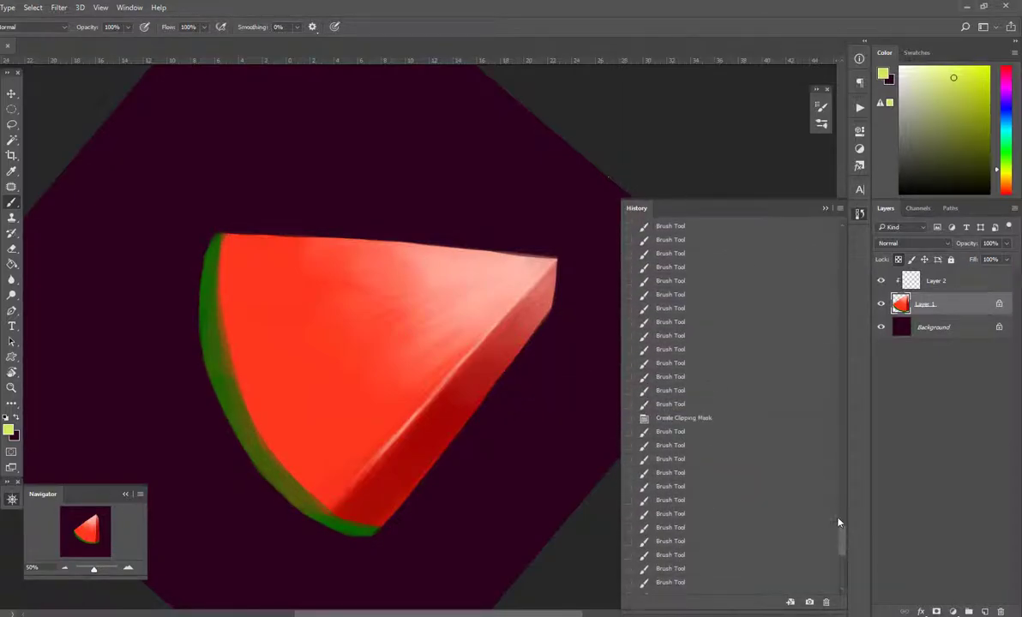
left_click(686, 418)
left_click(825, 208)
Step: Paint a green rind along the wedge's whole curved edge on the clipped Layer 2
left_click(939, 281)
left_click_drag(214, 219, 192, 300)
left_click(1005, 150)
left_click(939, 161)
mouse_move(219, 215)
left_mouse_down()
mouse_move(211, 253)
mouse_move(201, 190)
left_mouse_up()
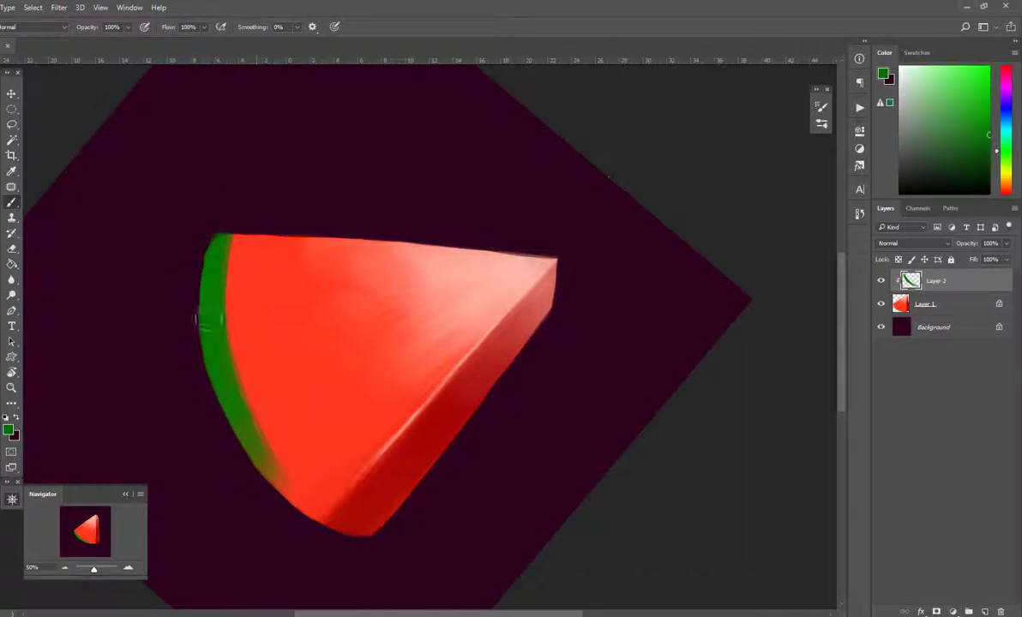
left_click_drag(265, 473, 322, 521)
mouse_move(207, 219)
left_mouse_down()
mouse_move(281, 476)
mouse_move(375, 540)
mouse_move(352, 536)
mouse_move(372, 533)
left_mouse_up()
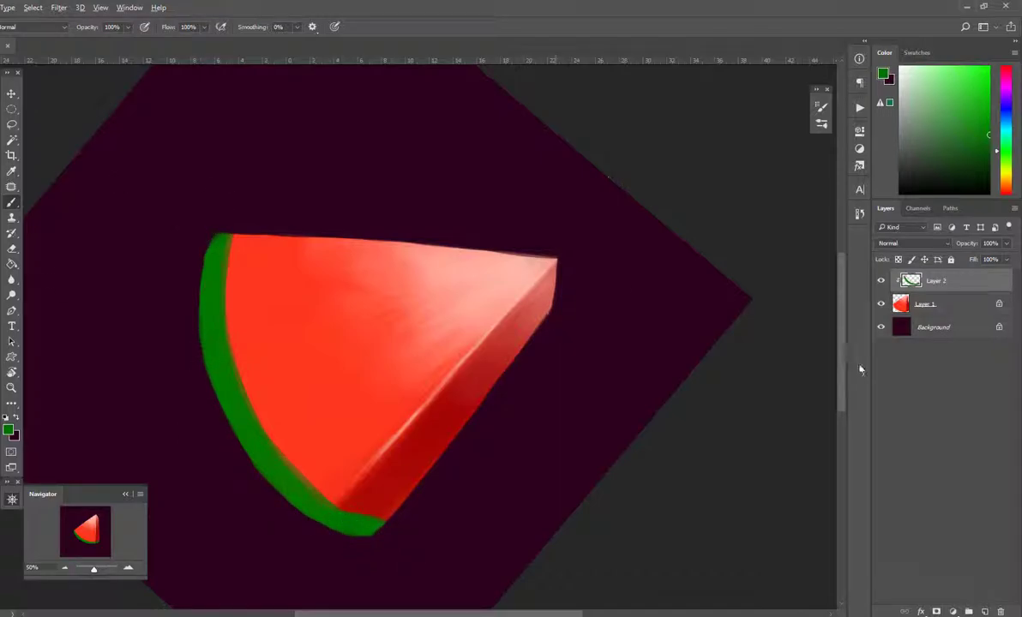
Step: Add a new layer clipped to the wedge and paint a pale yellow band inside the green rind
left_click(986, 613)
left_click(950, 292, "alt")
mouse_move(234, 228)
left_mouse_down()
mouse_move(225, 291)
mouse_move(233, 223)
mouse_move(210, 291)
mouse_move(230, 221)
mouse_move(219, 292)
mouse_move(239, 397)
mouse_move(221, 338)
mouse_move(245, 406)
mouse_move(299, 470)
mouse_move(240, 420)
left_mouse_up()
Step: Erase the yellow band's uneven inner edge and the excess green beside it on Layer 2
key("e")
mouse_move(262, 212)
left_mouse_down()
mouse_move(248, 355)
mouse_move(244, 246)
left_mouse_up()
mouse_move(261, 390)
left_mouse_down()
mouse_move(228, 240)
mouse_move(221, 283)
mouse_move(264, 370)
mouse_move(270, 424)
left_mouse_up()
key("alt+bracketleft")
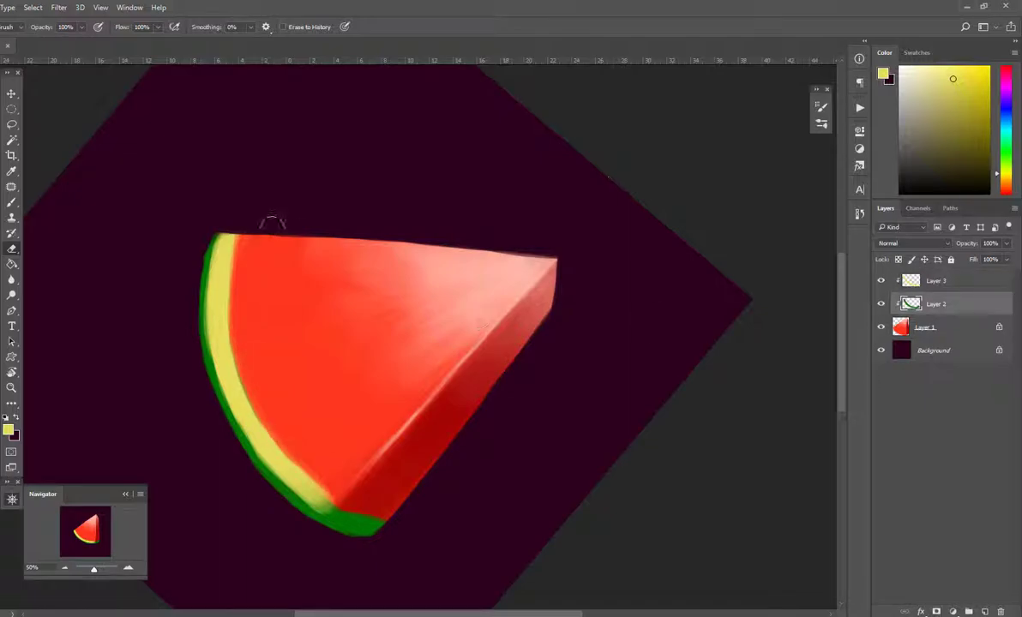
mouse_move(232, 278)
left_mouse_down()
mouse_move(272, 437)
mouse_move(238, 362)
mouse_move(326, 493)
left_mouse_up()
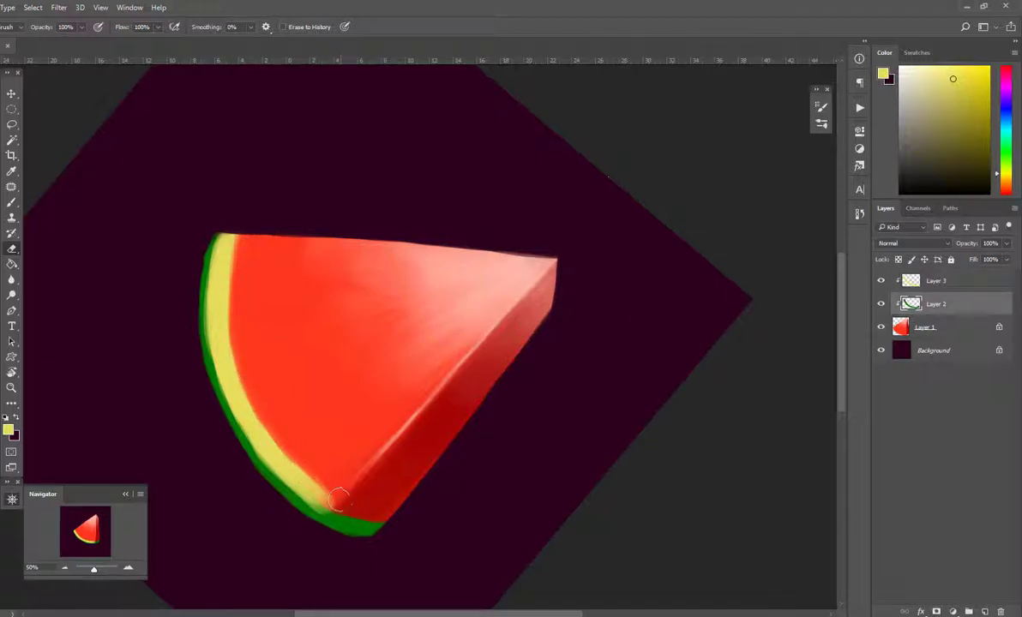
Step: Extend the yellow band on Layer 3 across the side face's lower end and even out its inner edge
key("alt+bracketright")
key("b")
mouse_move(230, 238)
left_mouse_down()
mouse_move(225, 329)
mouse_move(271, 461)
mouse_move(308, 479)
mouse_move(292, 448)
mouse_move(333, 506)
mouse_move(309, 493)
mouse_move(369, 516)
mouse_move(330, 480)
left_mouse_up()
key("e")
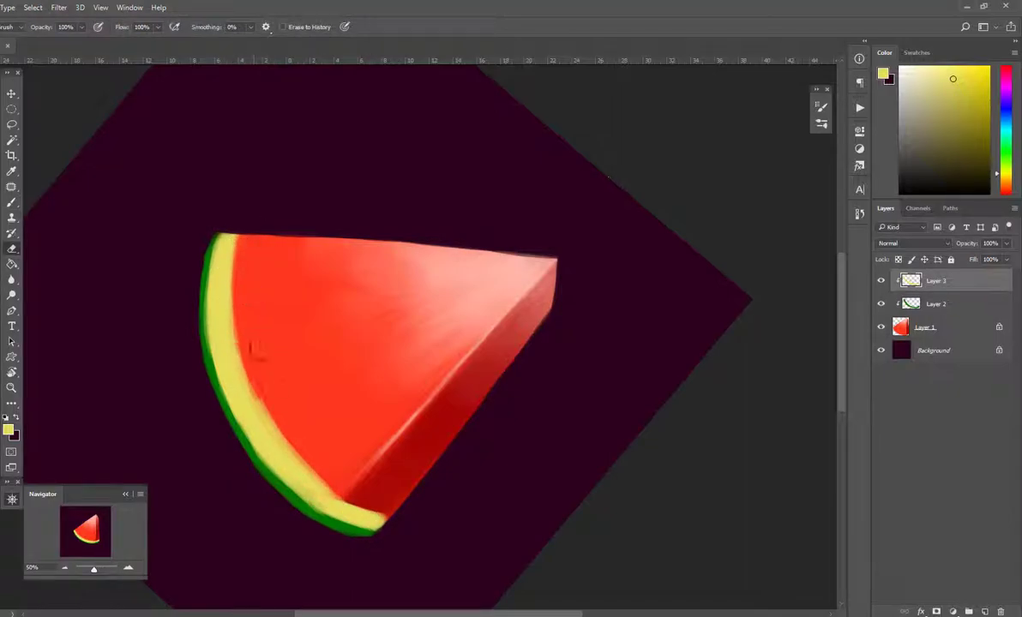
mouse_move(248, 324)
left_mouse_down()
mouse_move(283, 429)
mouse_move(324, 463)
left_mouse_up()
key("b")
mouse_move(228, 358)
left_mouse_down()
mouse_move(315, 502)
mouse_move(260, 438)
mouse_move(307, 498)
mouse_move(346, 491)
left_mouse_up()
Step: Refine the yellow band's outline by alternately erasing and repainting its edges along the green rind
key("r")
mouse_move(488, 307)
left_mouse_down()
mouse_move(385, 256)
mouse_move(502, 450)
left_mouse_up()
mouse_move(486, 501)
left_mouse_down()
mouse_move(306, 476)
mouse_move(265, 430)
left_mouse_up()
key("e")
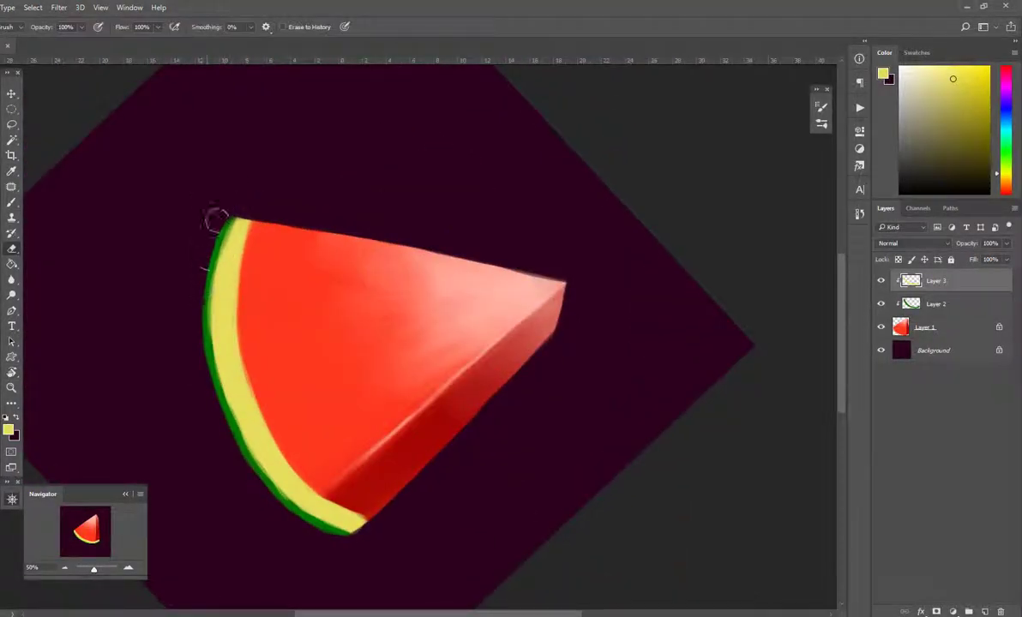
key("b")
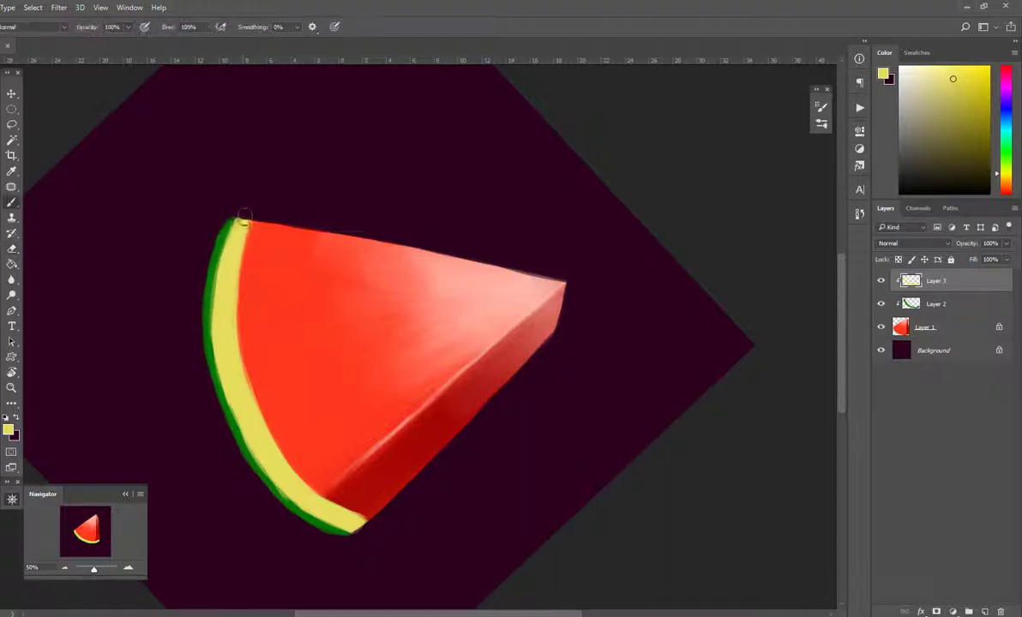
mouse_move(238, 222)
left_mouse_down()
mouse_move(218, 338)
mouse_move(218, 322)
mouse_move(266, 463)
mouse_move(285, 490)
mouse_move(326, 514)
left_mouse_up()
key("e")
mouse_move(246, 461)
left_mouse_down()
mouse_move(293, 522)
mouse_move(317, 488)
left_mouse_up()
key("b")
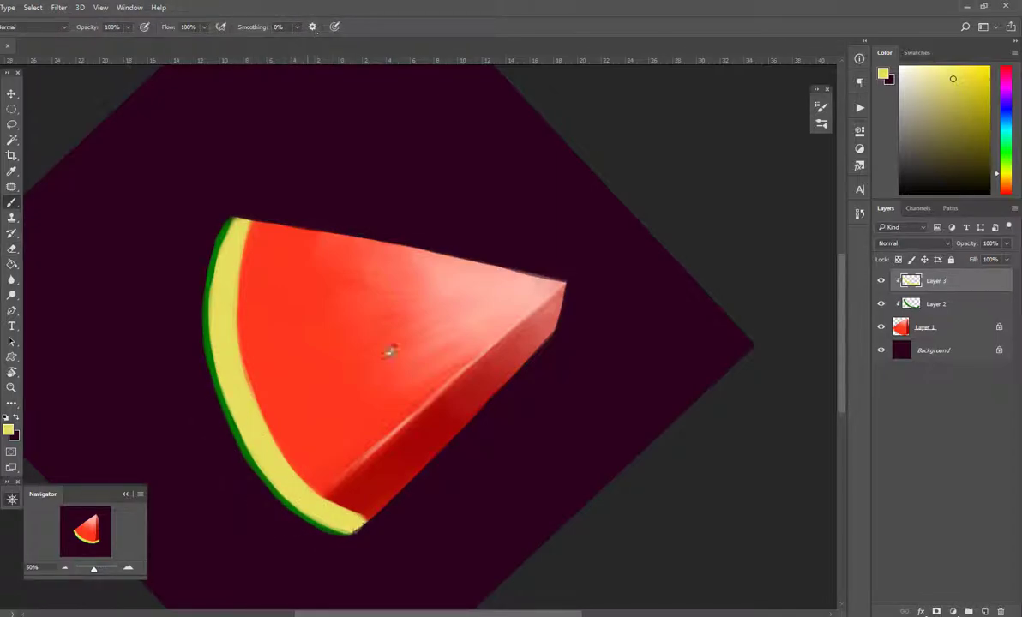
Step: Lock Layer 2's transparent pixels and shade the green rind with a darker green sampled from it, at 50% brush opacity
key("r")
left_click_drag(370, 273, 327, 296)
left_click(936, 305)
key("b")
left_click(318, 482, "alt")
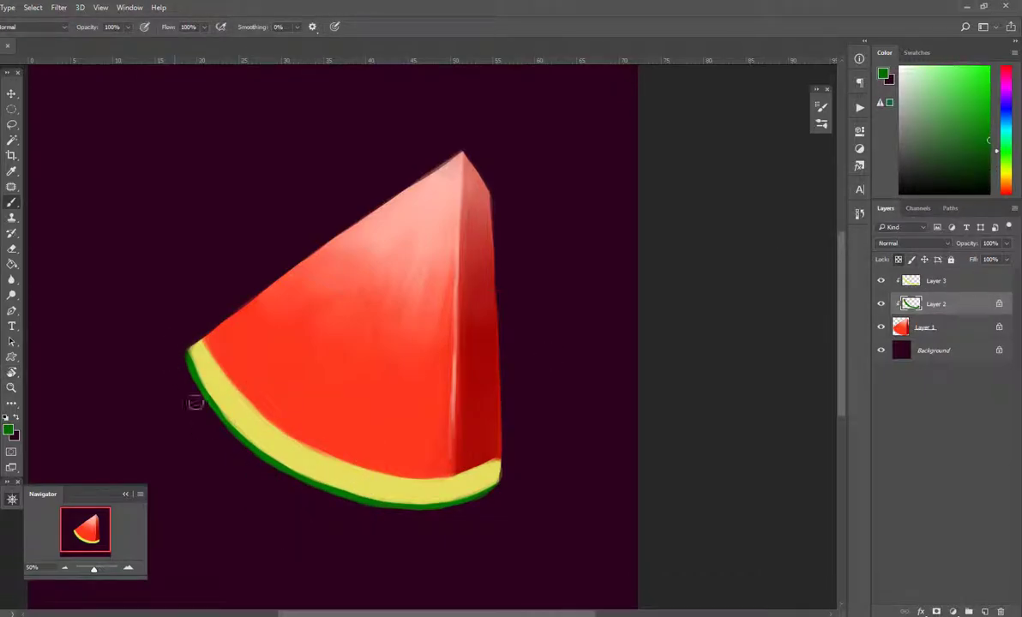
key("3")
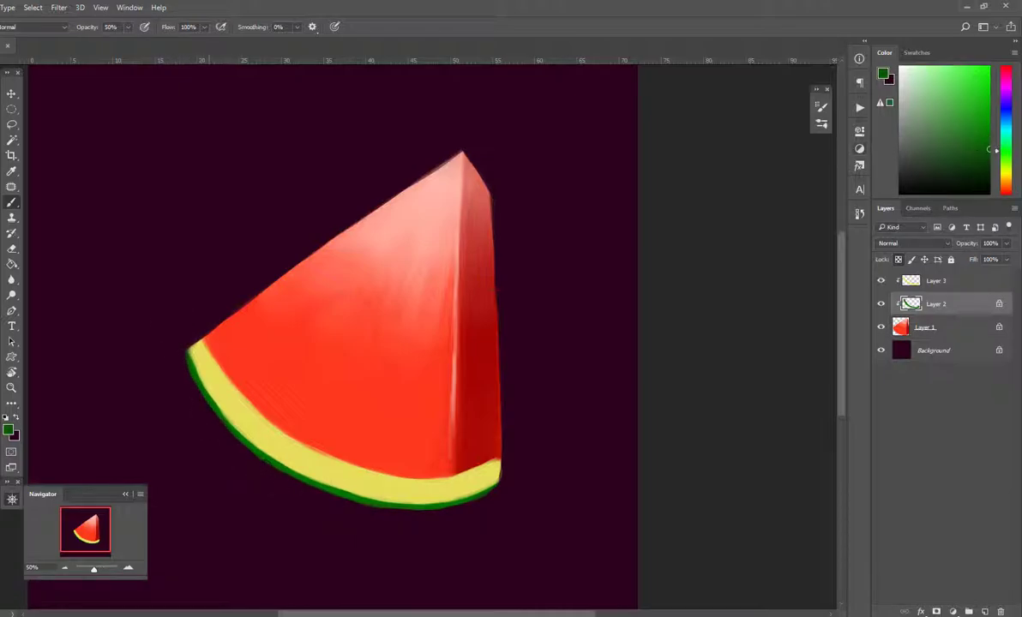
Step: Paint brighter green highlights on the rind's side-face end and blend darker green along the rest of the rind
key("r")
left_click_drag(383, 512, 533, 339)
left_click_drag(593, 250, 595, 462)
key("r")
left_click_drag(609, 292, 613, 354)
left_click_drag(988, 137, 988, 114)
left_click_drag(493, 426, 445, 315)
key("b")
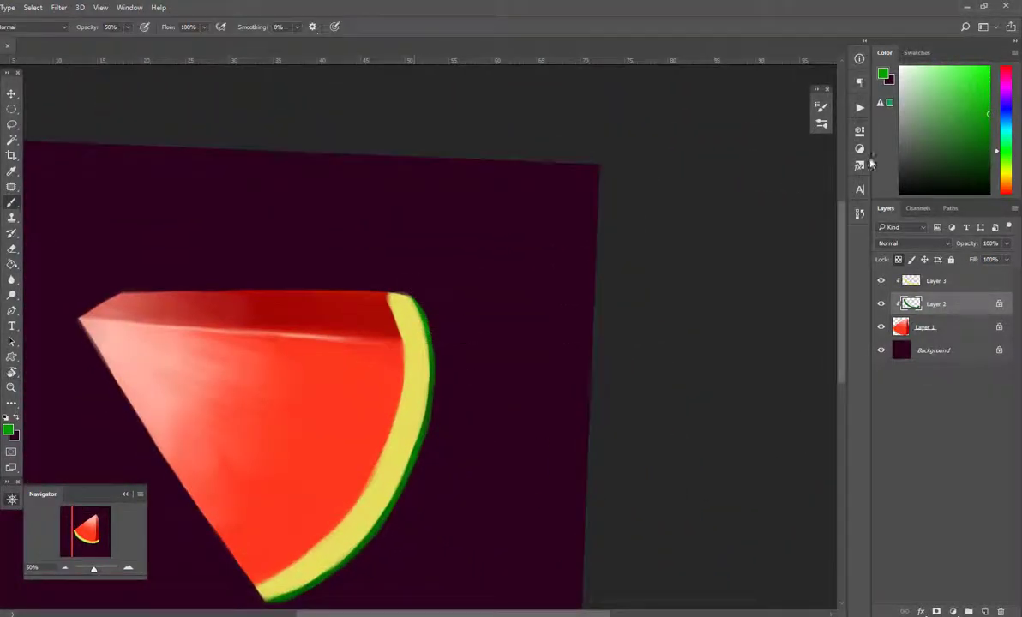
left_click_drag(983, 107, 989, 89)
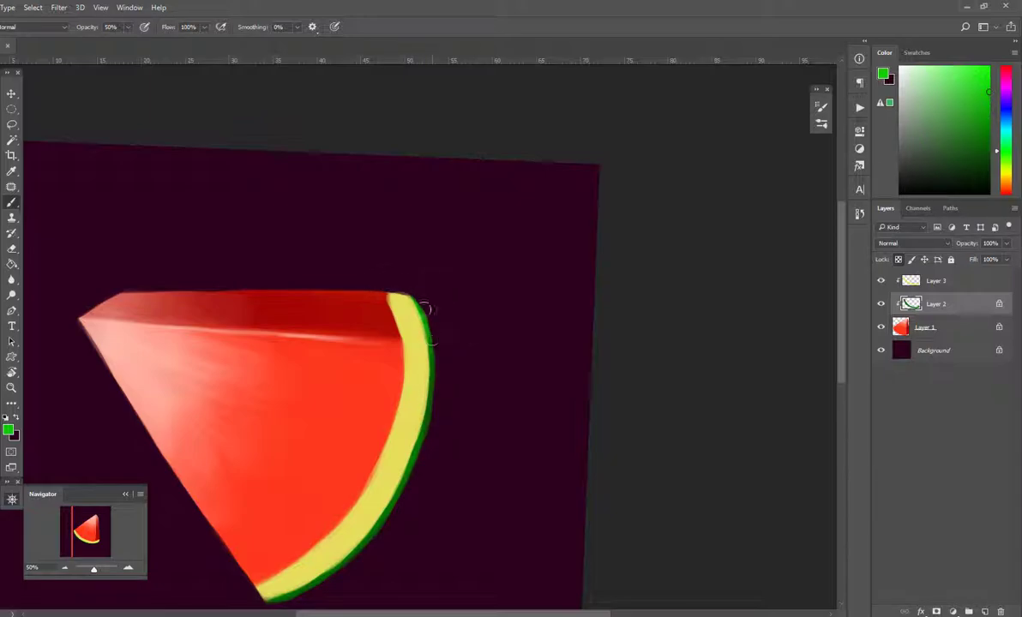
key("r")
left_click_drag(412, 280, 491, 353)
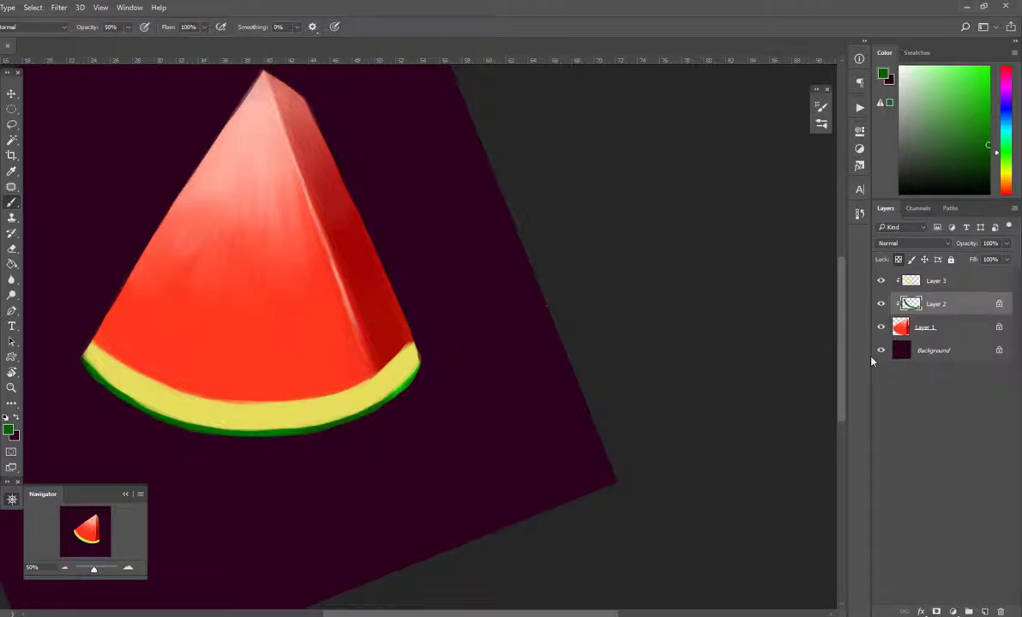
Step: Lock Layer 3's transparent pixels and shade the yellow band's side-face end with a darker yellow at 40% opacity
key("alt+bracketright")
left_click(370, 373, "alt")
key("2")
mouse_move(398, 380)
left_mouse_down()
mouse_move(422, 353)
mouse_move(401, 360)
left_mouse_up()
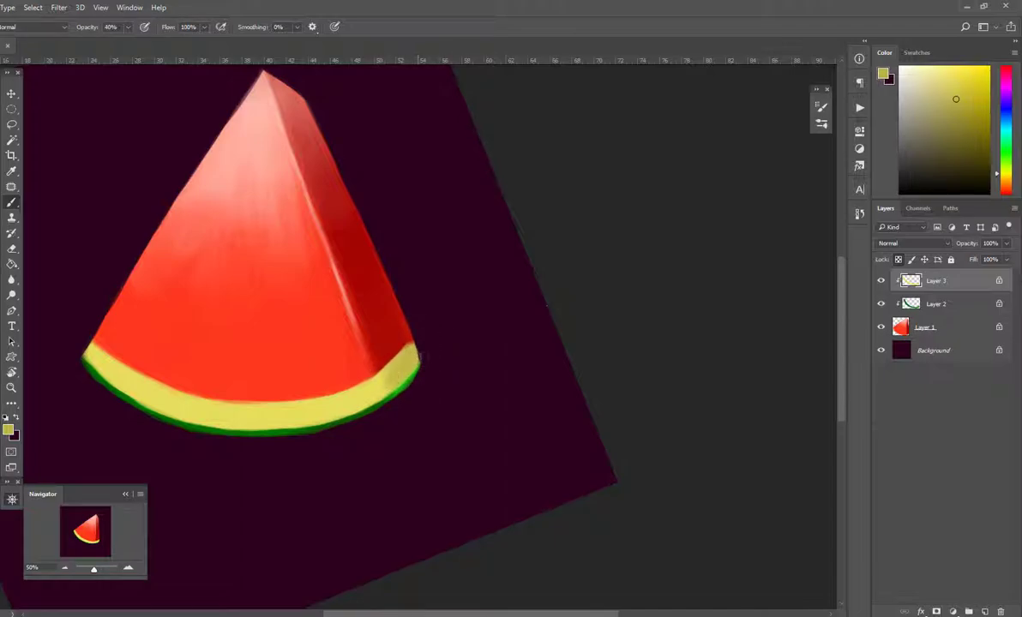
left_click_drag(405, 358, 416, 347)
Step: Add a new top layer and paint a thin pale pink highlight along the edge between the wedge's front and side faces
key("ctrl+shift+alt+n")
key("d")
key("x")
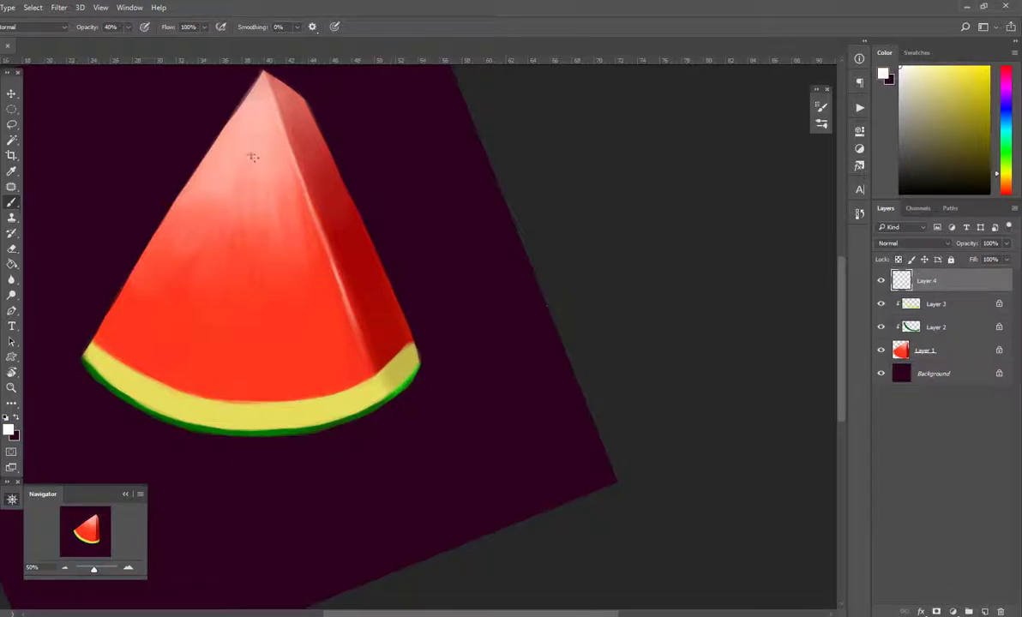
left_click(254, 158, "alt")
key("ctrl+alt+g")
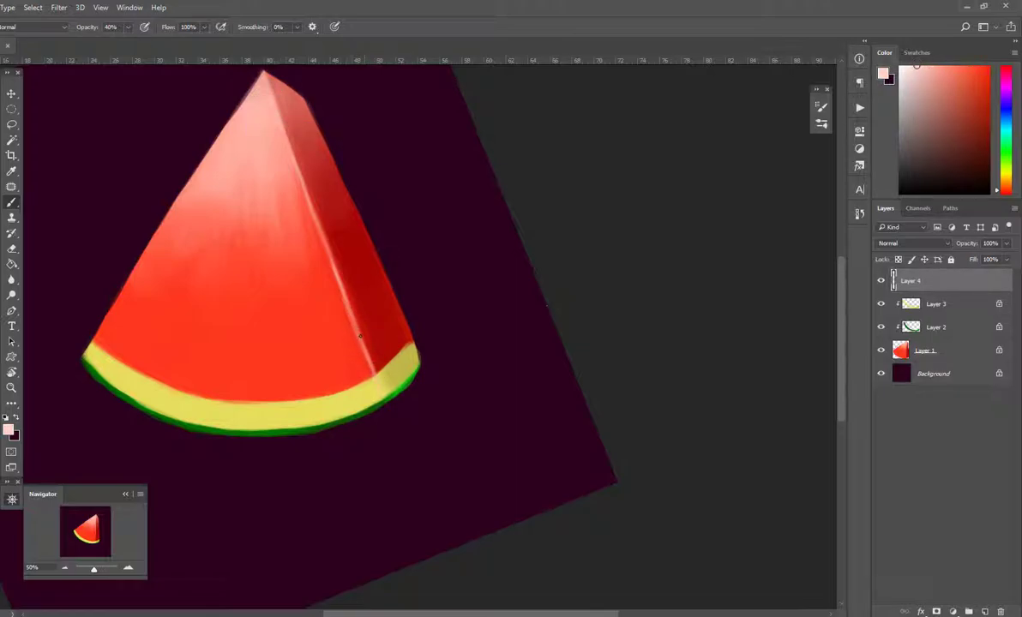
left_click(988, 117)
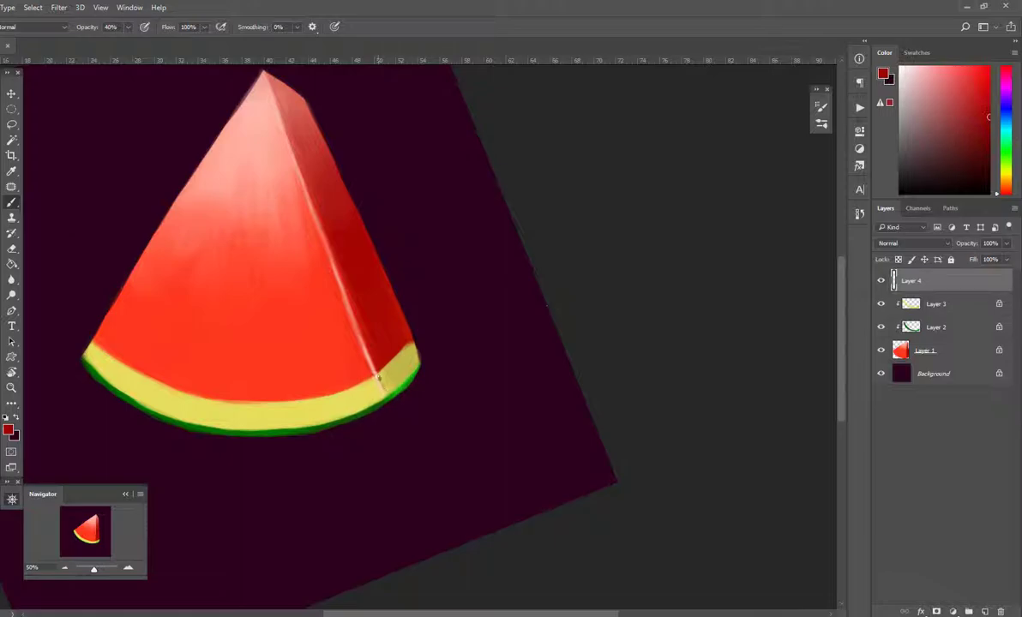
Step: Blend the edge line into the yellow band at 10% opacity, using dark yellow on the side-face end and pale yellow highlights
left_click(377, 372, "alt")
key("1")
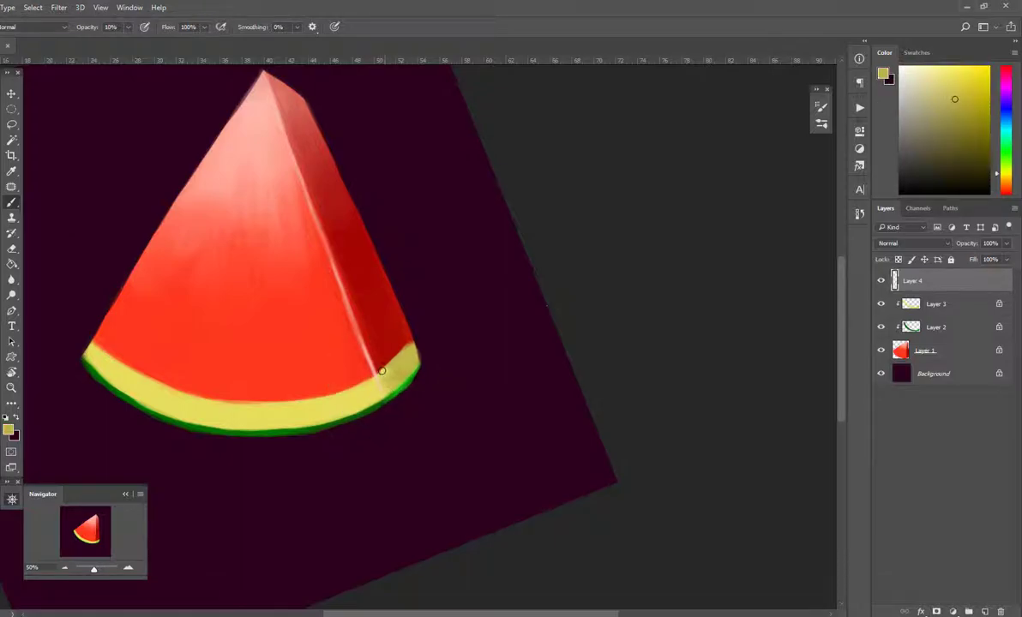
mouse_move(381, 376)
left_mouse_down()
mouse_move(396, 364)
mouse_move(394, 389)
left_mouse_up()
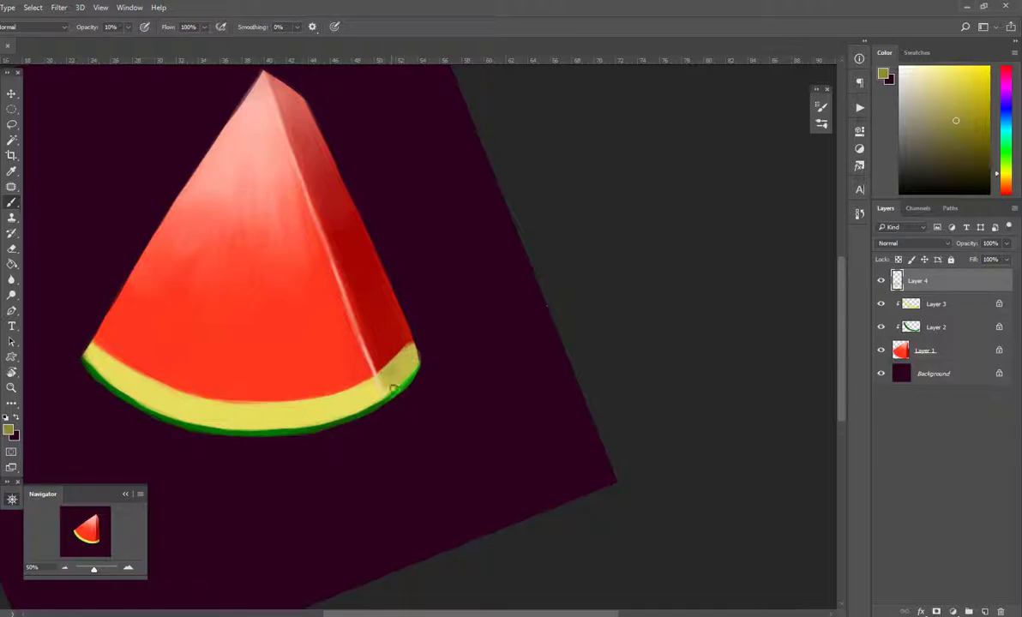
left_click(945, 85)
left_click(925, 68)
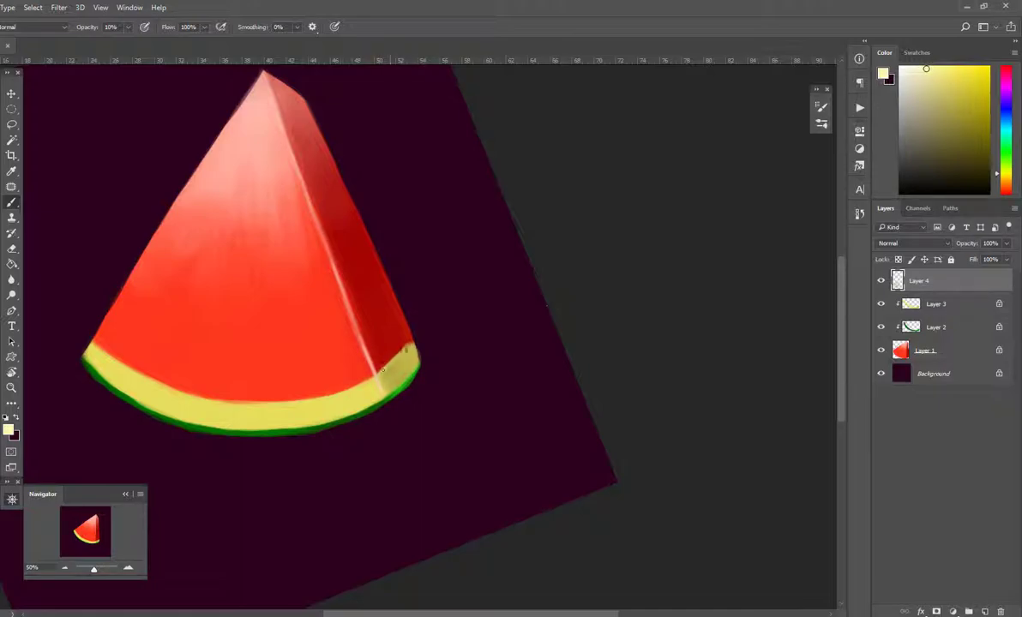
Step: Clean up the upper edge of the yellow band's side-face end with the eraser and reselect Layer 4
left_click(957, 300)
key("e")
key("alt+e")
key("Escape")
key("b")
key("e")
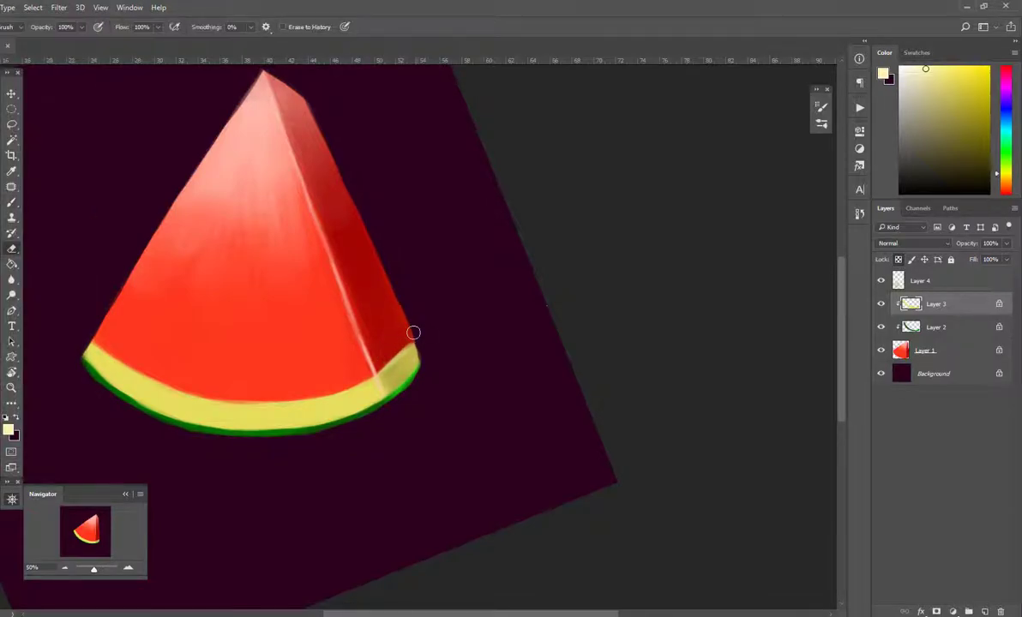
left_click(926, 281)
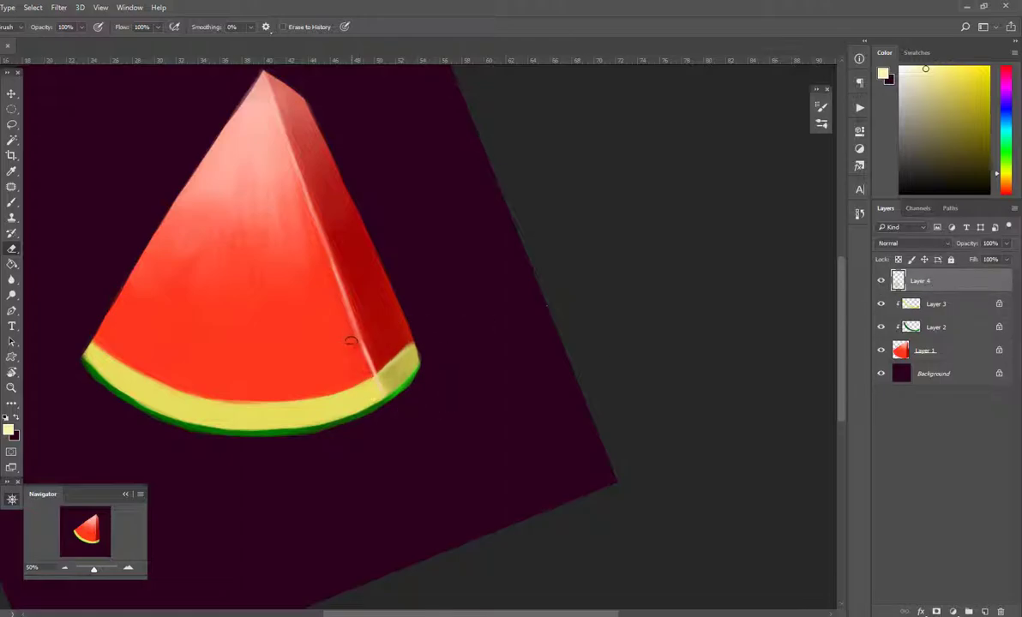
Step: Paint a thin cream highlight on Layer 4 along the border between the red flesh and the yellow band at 40% opacity
key("z")
mouse_move(468, 372)
left_mouse_down()
mouse_move(433, 397)
mouse_move(459, 390)
left_mouse_up()
key("r")
left_click_drag(416, 320, 355, 279)
key("b")
key("ctrl+z")
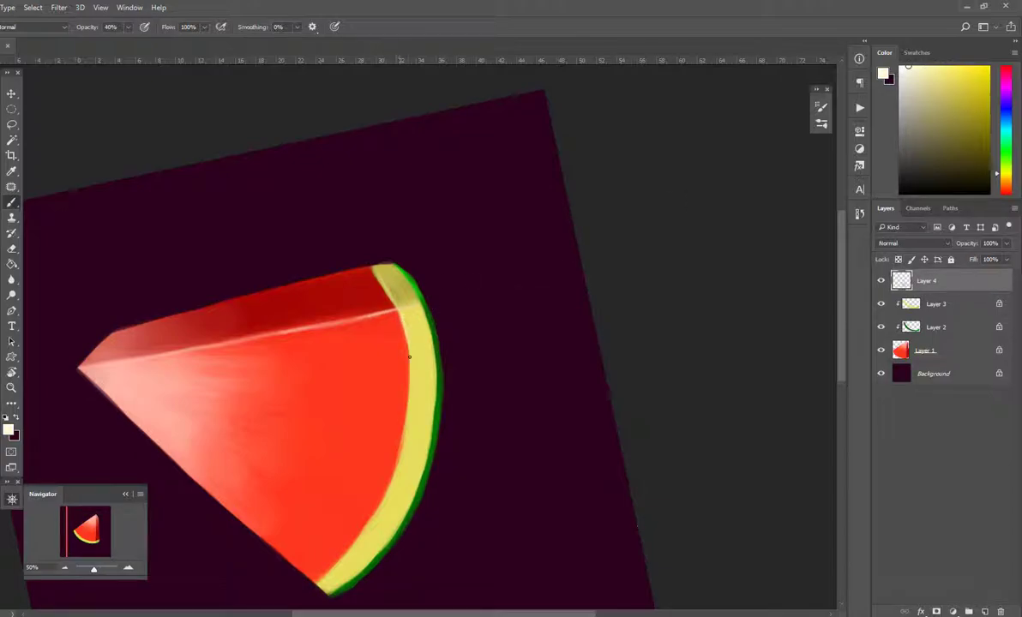
left_click_drag(420, 413, 459, 346)
mouse_move(438, 256)
left_mouse_down()
mouse_move(446, 322)
mouse_move(433, 391)
left_mouse_up()
left_click_drag(444, 326, 429, 411)
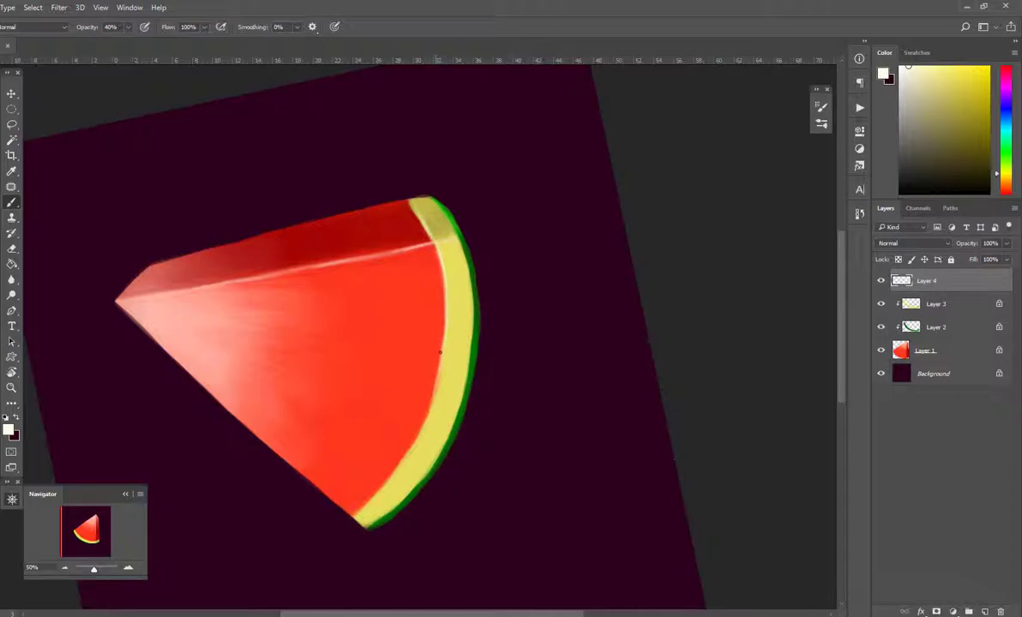
Step: Extend the cream highlight to the band's far end, add light streaks on the band, and clip Layer 4 to the wedge
key("r")
mouse_move(532, 263)
left_mouse_down()
mouse_move(538, 280)
mouse_move(449, 501)
left_mouse_up()
left_click_drag(383, 90, 385, 114)
mouse_move(333, 296)
left_mouse_down()
mouse_move(336, 347)
mouse_move(355, 263)
left_mouse_up()
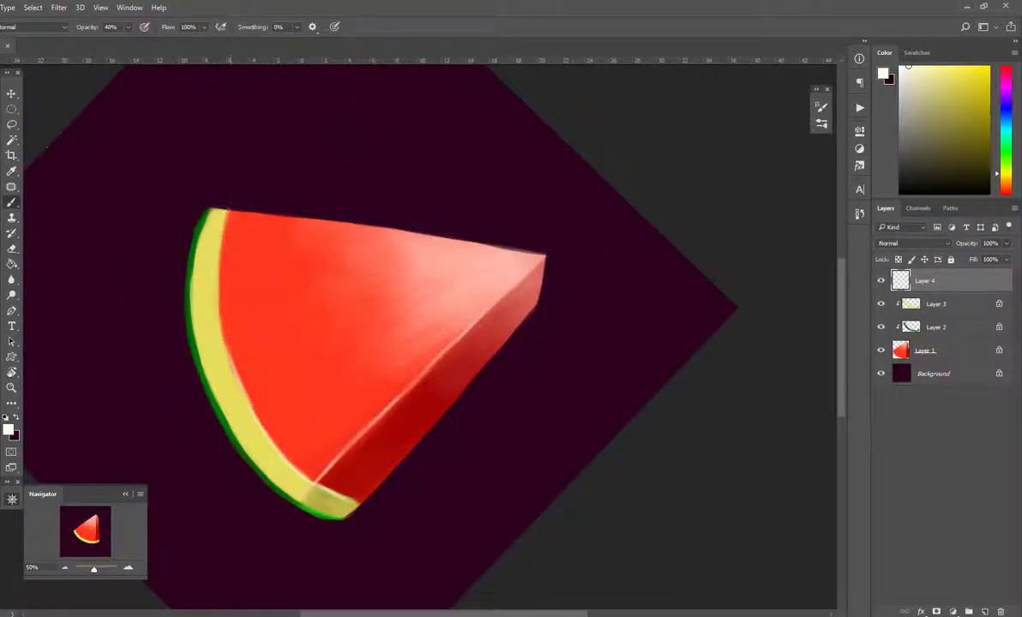
key("ctrl+alt+g")
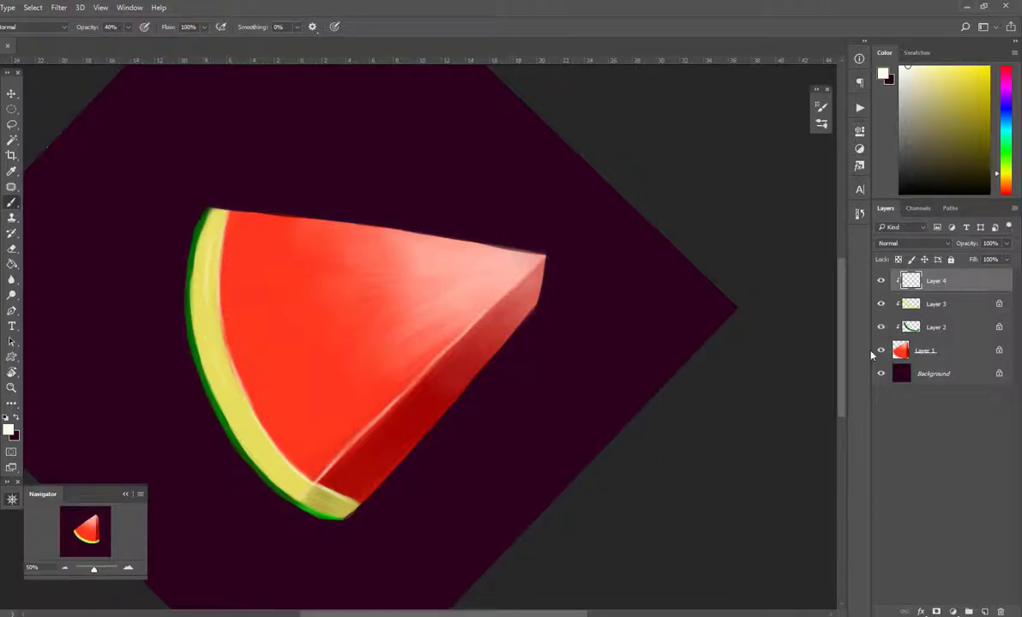
Step: Select Layer 3 and paint long tonal strokes along the curve of the yellow band
left_click(960, 308)
key("slash")
key("r")
mouse_move(456, 289)
left_mouse_down()
mouse_move(342, 246)
mouse_move(479, 285)
left_mouse_up()
key("b")
left_click(446, 485, "alt")
mouse_move(205, 360)
left_mouse_down()
mouse_move(264, 230)
mouse_move(212, 287)
left_mouse_up()
left_click_drag(201, 229, 214, 378)
left_click_drag(196, 206, 212, 398)
left_click_drag(196, 257, 289, 492)
Step: Add bright yellow streaks along the band and blend them with yellow tones sampled from it
left_click(291, 482, "alt")
left_click(955, 68)
left_click_drag(209, 228, 253, 440)
mouse_move(209, 228)
left_mouse_down()
mouse_move(211, 259)
mouse_move(286, 474)
left_mouse_up()
left_click(286, 477, "alt")
left_click_drag(260, 414, 202, 300)
left_click(350, 504, "alt")
left_click_drag(214, 368, 311, 488)
left_click_drag(204, 287, 240, 391)
Step: Add a clipped layer directly above Layer 1 and paint a dark red shadow line along the flesh's curved edge
key("r")
left_click_drag(263, 429, 390, 210)
left_click(935, 352)
key("ctrl+shift+alt+n")
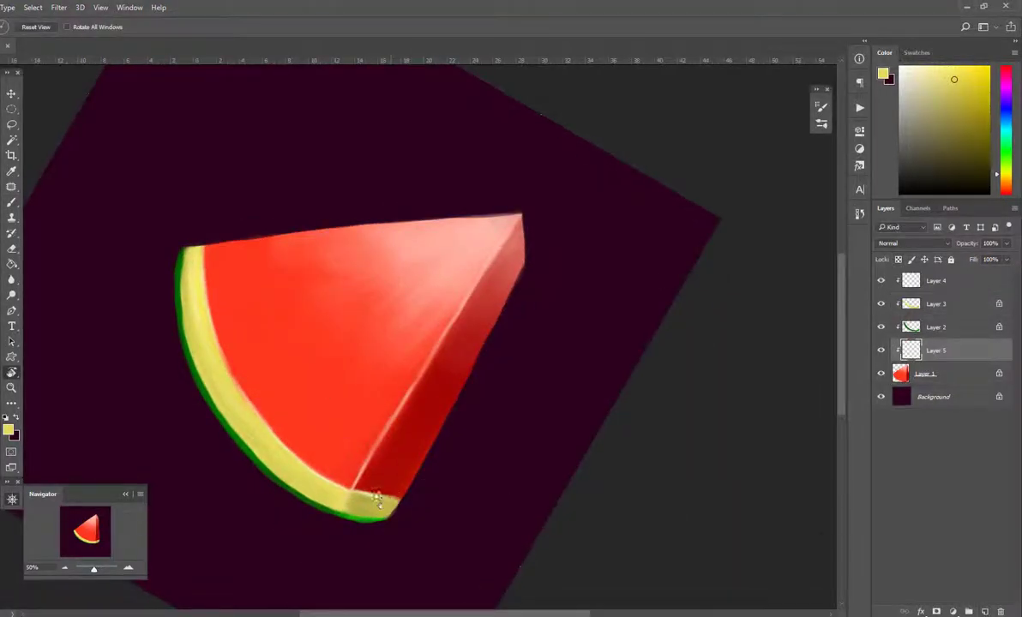
key("b")
left_click(382, 480, "alt")
mouse_move(215, 353)
left_mouse_down()
mouse_move(201, 225)
mouse_move(199, 302)
mouse_move(203, 225)
left_mouse_up()
left_click_drag(212, 330, 205, 237)
mouse_move(225, 364)
left_mouse_down()
mouse_move(204, 243)
mouse_move(224, 360)
mouse_move(358, 504)
left_mouse_up()
mouse_move(200, 214)
left_mouse_down()
mouse_move(198, 259)
mouse_move(221, 349)
mouse_move(336, 489)
left_mouse_up()
Step: Trim the cream highlight on Layer 4 and the dark red shadow line on Layer 5 with the eraser
key("z")
mouse_move(347, 344)
left_mouse_down()
mouse_move(297, 403)
mouse_move(689, 352)
mouse_move(869, 361)
left_mouse_up()
left_click(932, 280)
key("e")
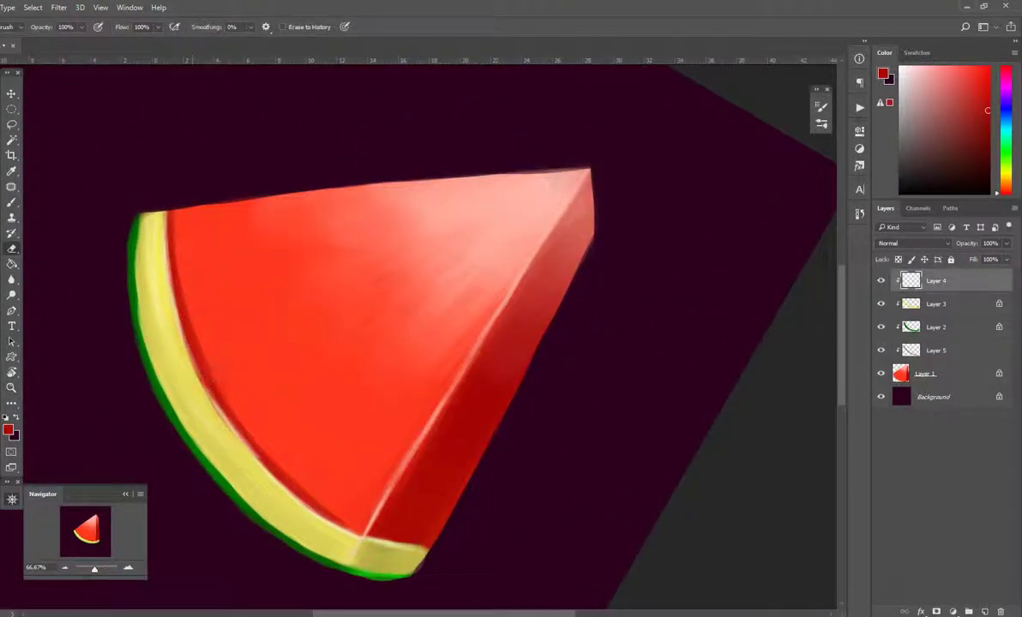
left_click(935, 350)
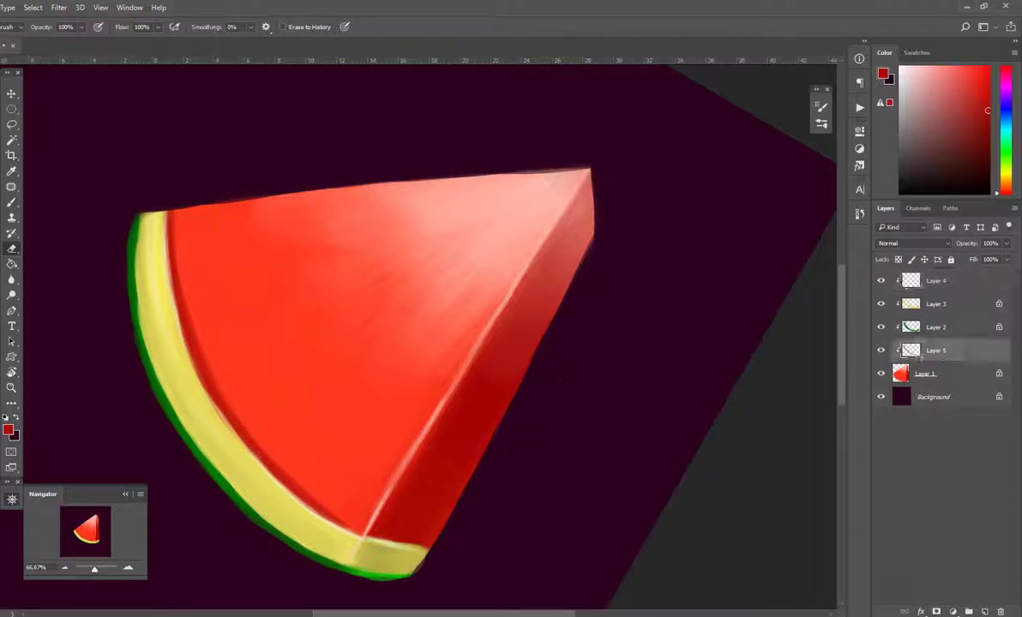
left_click_drag(193, 329, 238, 411)
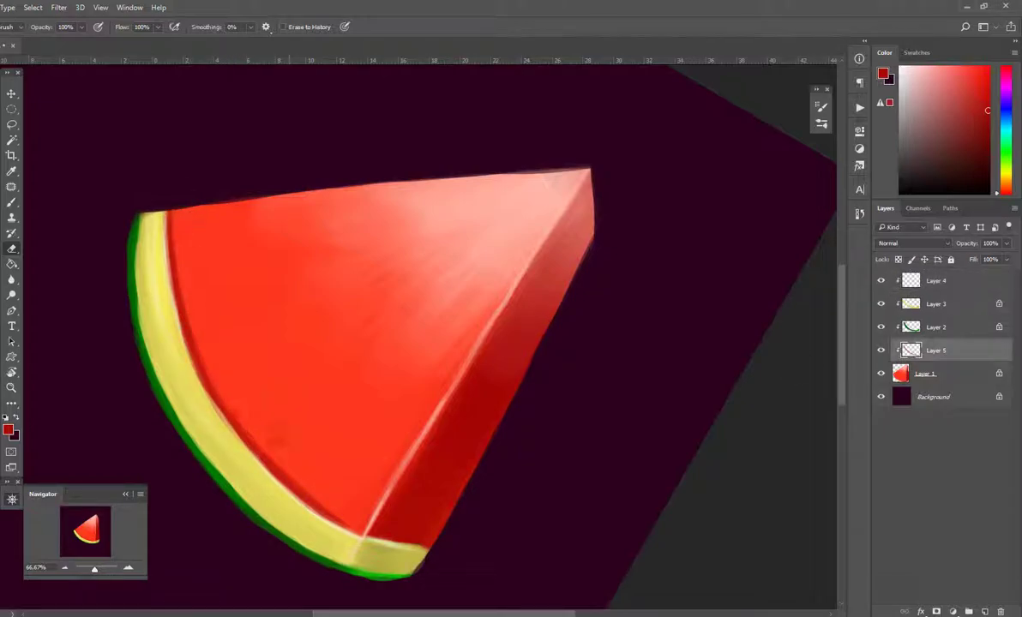
Step: Add a clipped layer above Layer 4 and paint a very dark red teardrop seed near the front face's lower corner
key("r")
left_click_drag(278, 459, 326, 183)
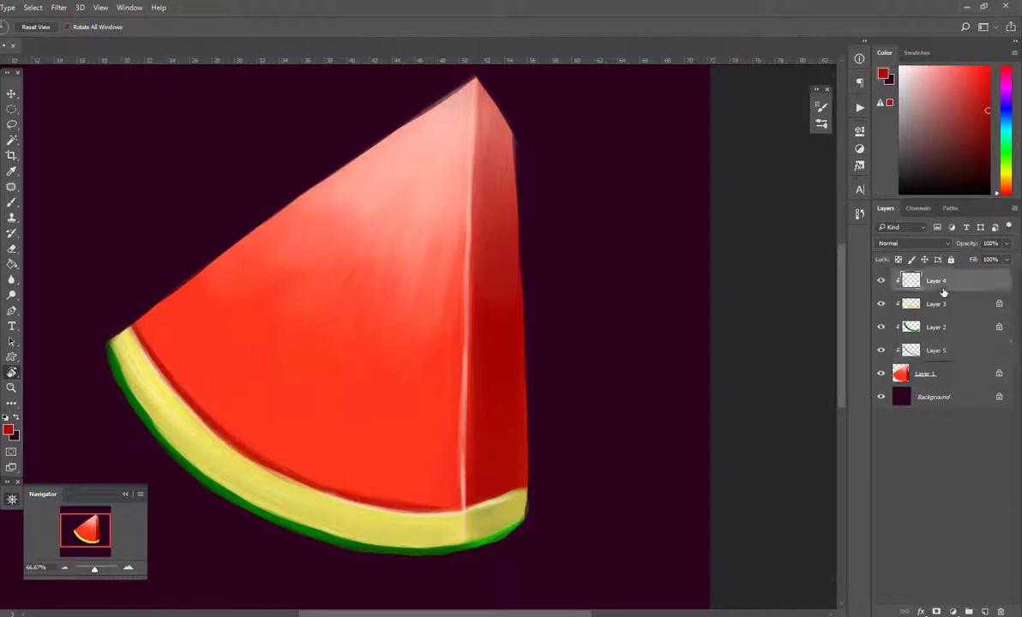
left_click(984, 612)
left_click(930, 293, "alt")
key("b")
left_click(403, 193, "alt")
left_click(517, 172, "alt")
key("r")
left_click_drag(403, 283, 308, 262)
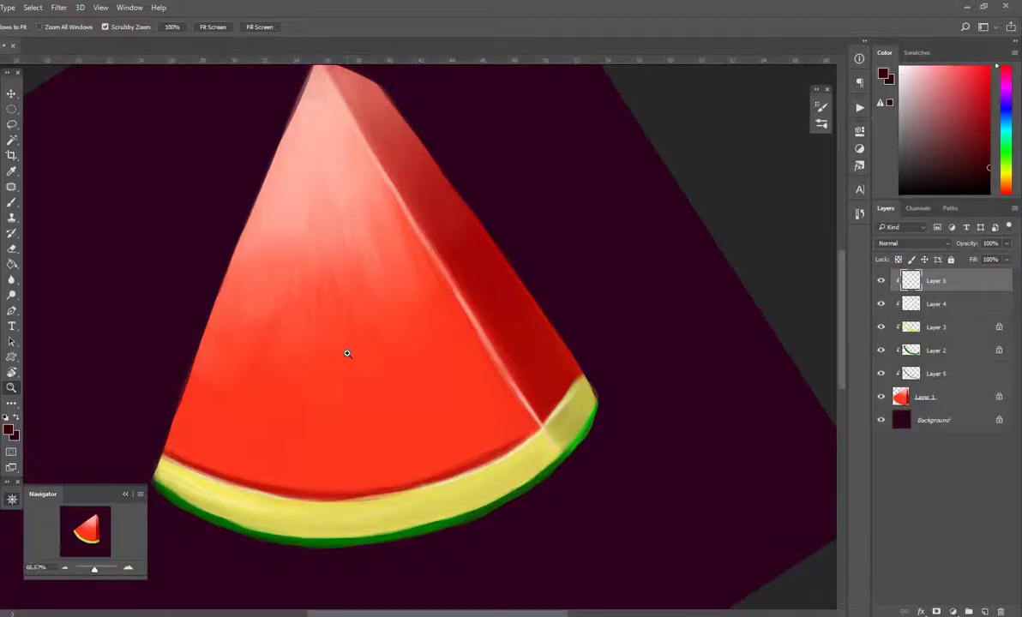
left_click(295, 358)
key("b")
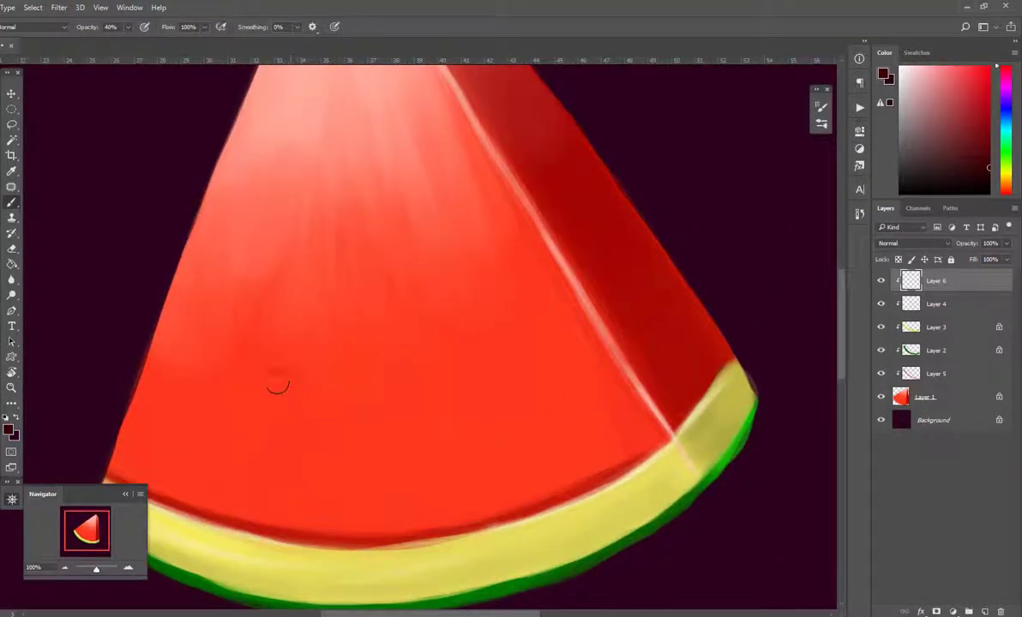
mouse_move(218, 441)
left_mouse_down()
mouse_move(221, 461)
mouse_move(225, 443)
left_mouse_up()
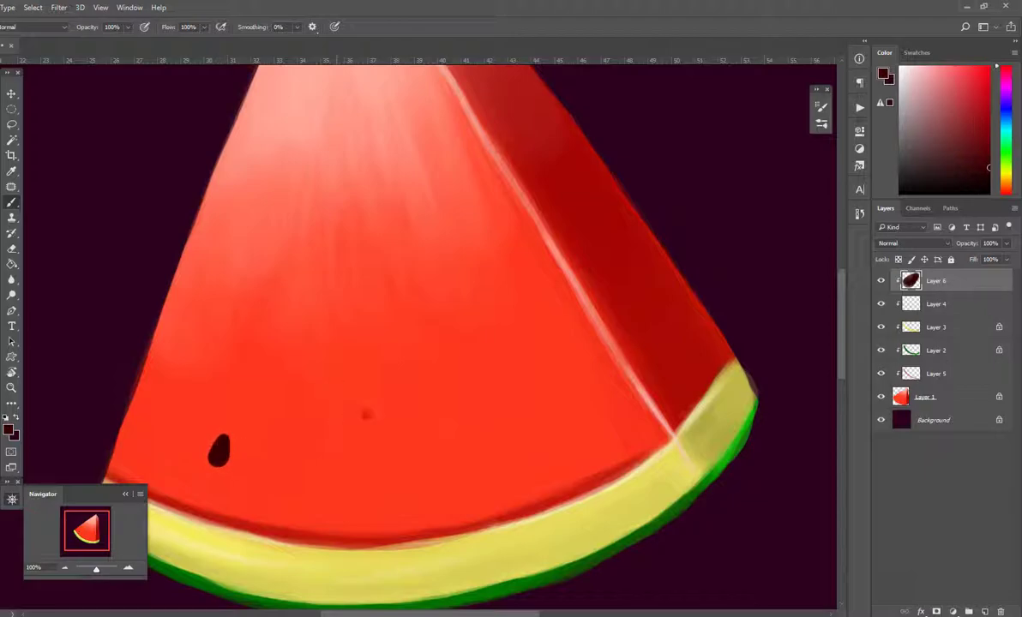
Step: Paint three more dark teardrop seeds across the lower and middle front face and sharpen the uppermost one's tip
left_click_drag(326, 377, 324, 398)
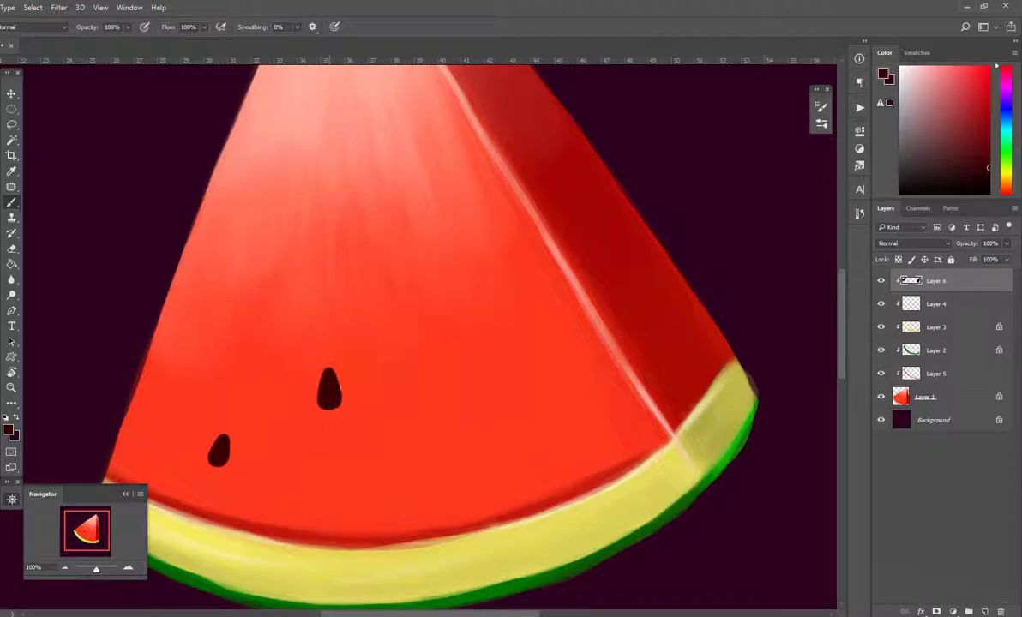
mouse_move(470, 394)
left_mouse_down()
mouse_move(474, 425)
mouse_move(474, 404)
left_mouse_up()
left_click_drag(396, 202, 400, 240)
left_click_drag(398, 200, 404, 242)
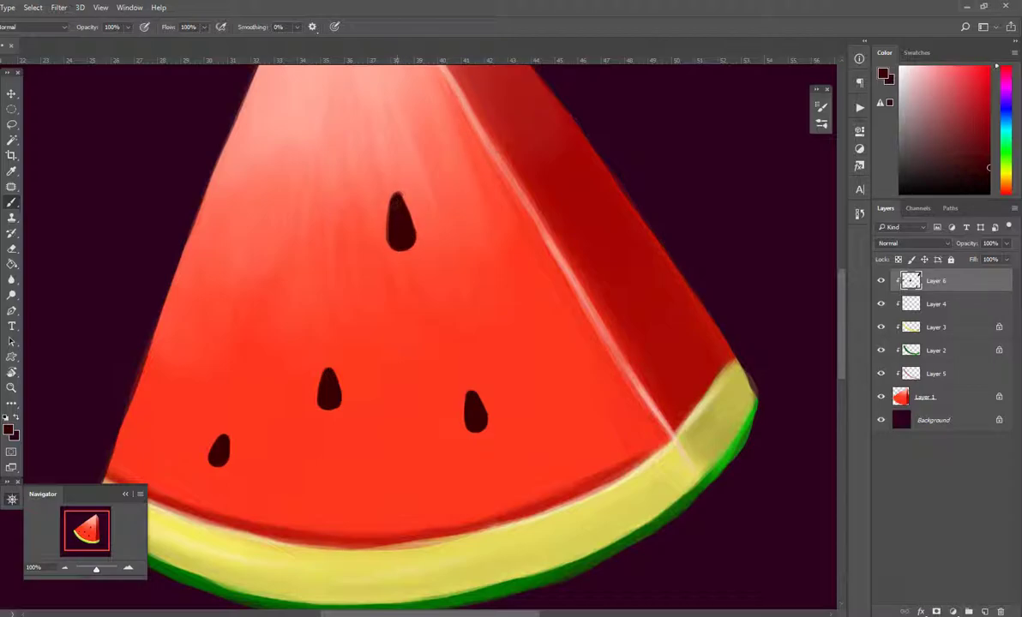
key("e")
key("b")
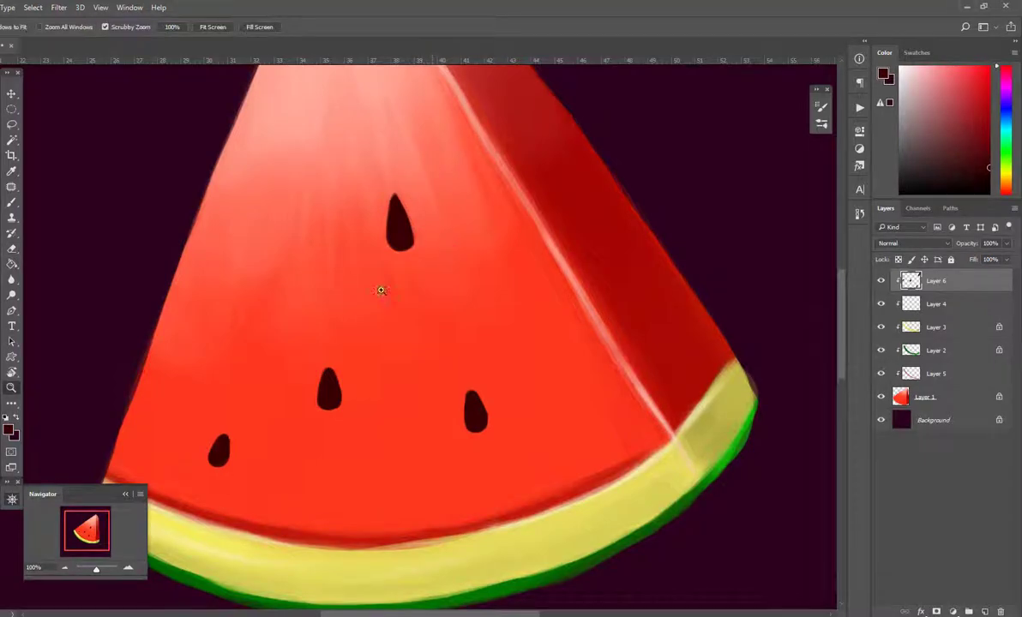
Step: Paint three dark seeds on the upper front face and refine the outline of the one beside the central edge
scroll(413, 273, "down", 2)
mouse_move(290, 199)
left_mouse_down()
mouse_move(276, 221)
mouse_move(294, 200)
mouse_move(292, 211)
left_mouse_up()
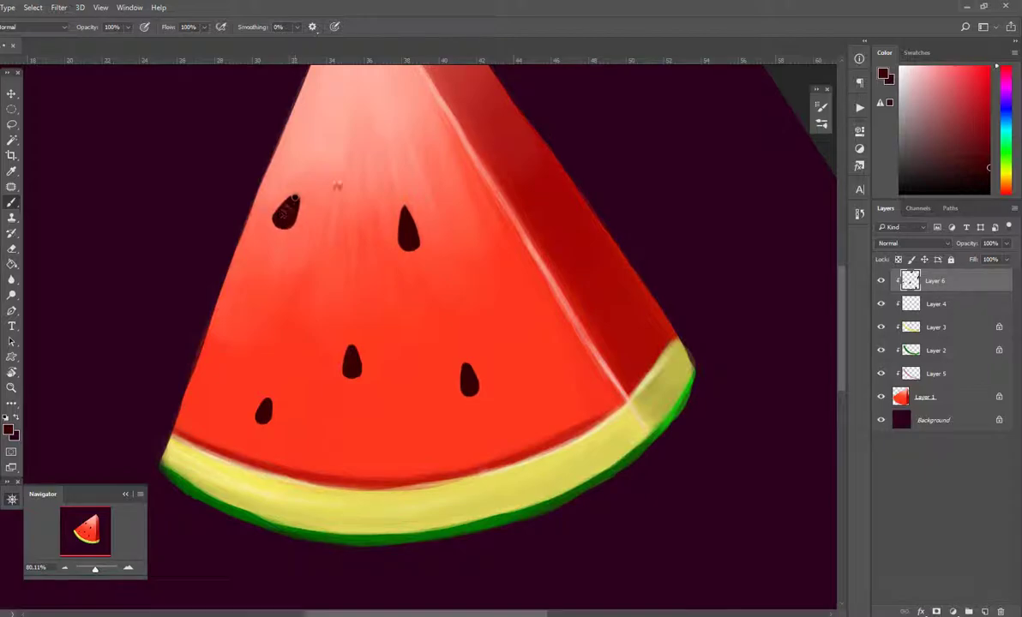
left_click_drag(323, 141, 316, 262)
mouse_move(335, 206)
left_mouse_down()
mouse_move(329, 220)
mouse_move(336, 205)
left_mouse_up()
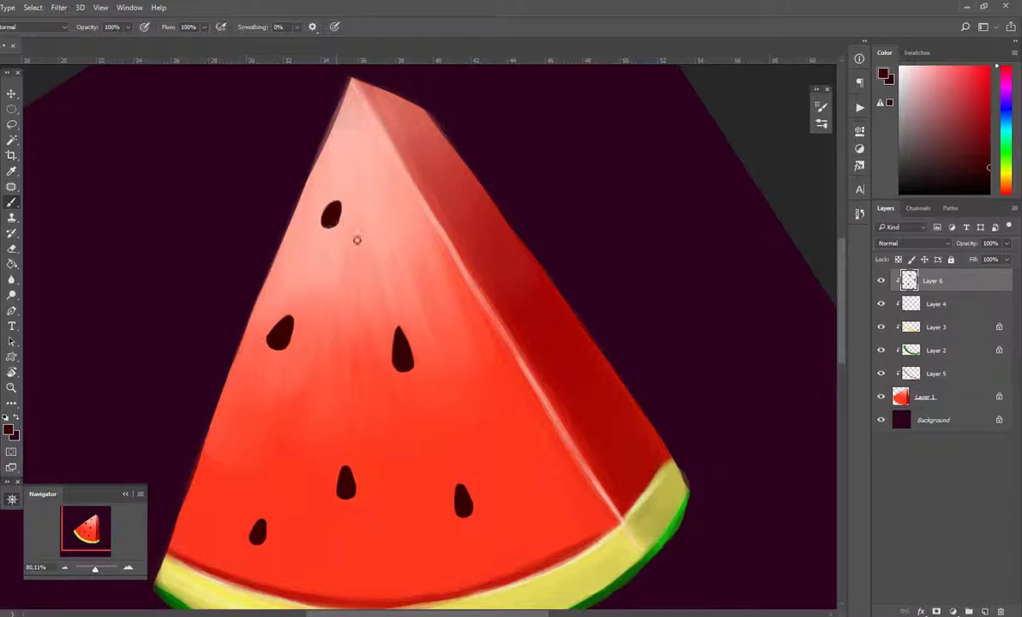
left_click_drag(407, 238, 411, 252)
key("e")
key("b")
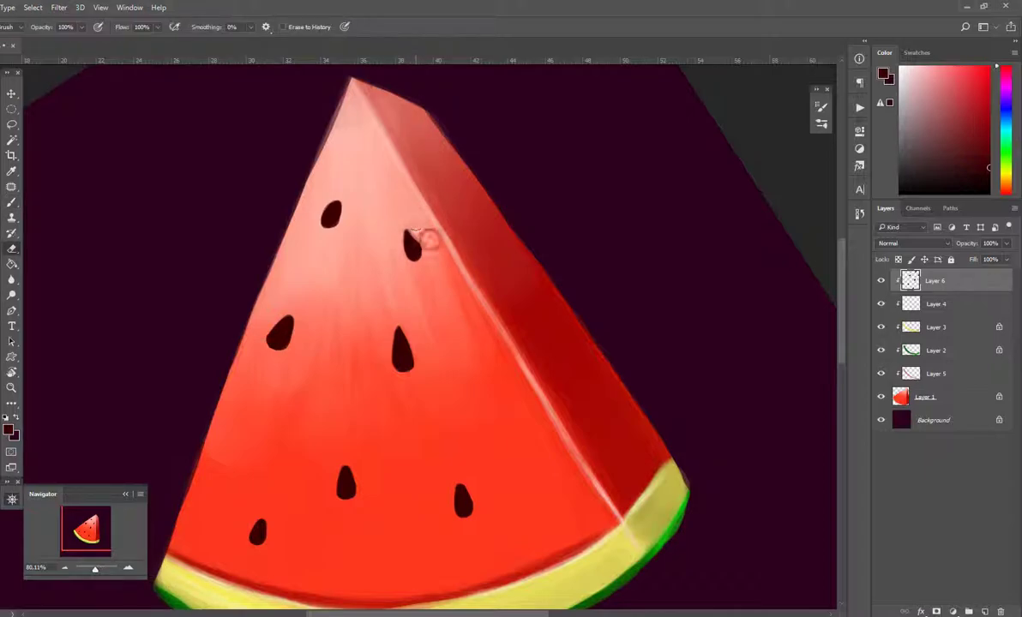
Step: Paint a small seed near the front face's outer edge, between two existing seeds, and trim its outline with the eraser
left_click_drag(266, 410, 267, 419)
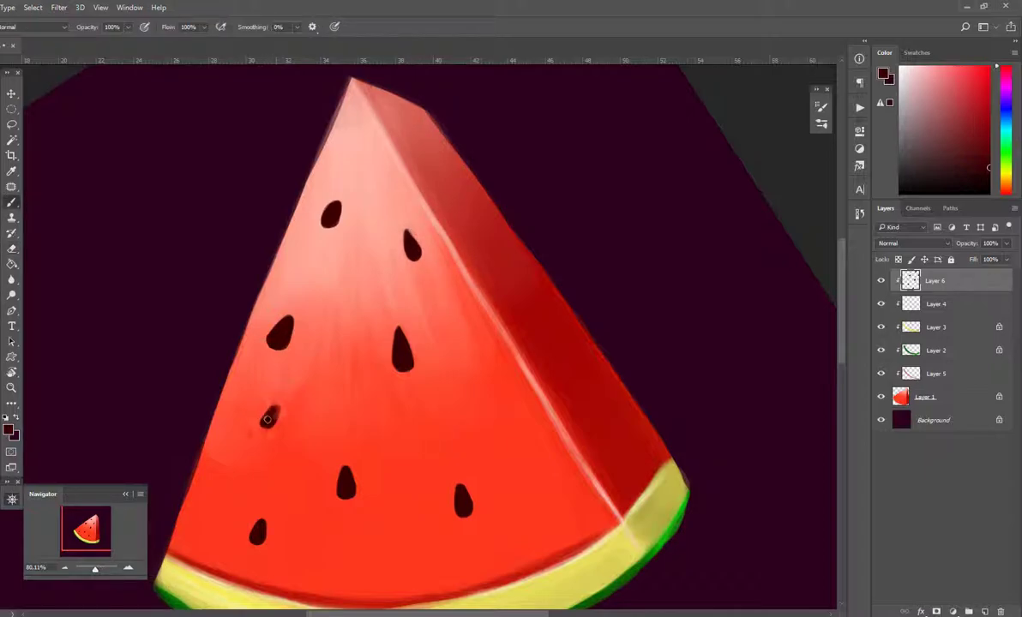
key("e")
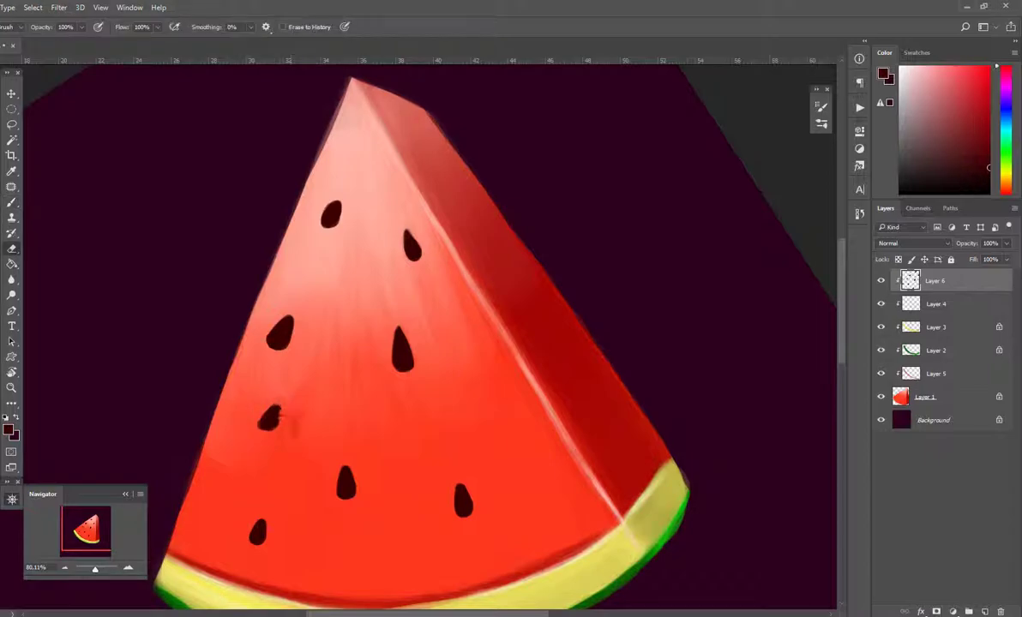
left_click_drag(269, 403, 248, 426)
key("b")
Step: Paint one more seed on the front face near the central edge and two seeds along the side face's outer edge
key("r")
left_click_drag(470, 208, 529, 287)
key("b")
mouse_move(435, 429)
left_mouse_down()
mouse_move(428, 452)
mouse_move(432, 431)
left_mouse_up()
left_click_drag(529, 250, 529, 271)
left_click_drag(549, 380, 547, 393)
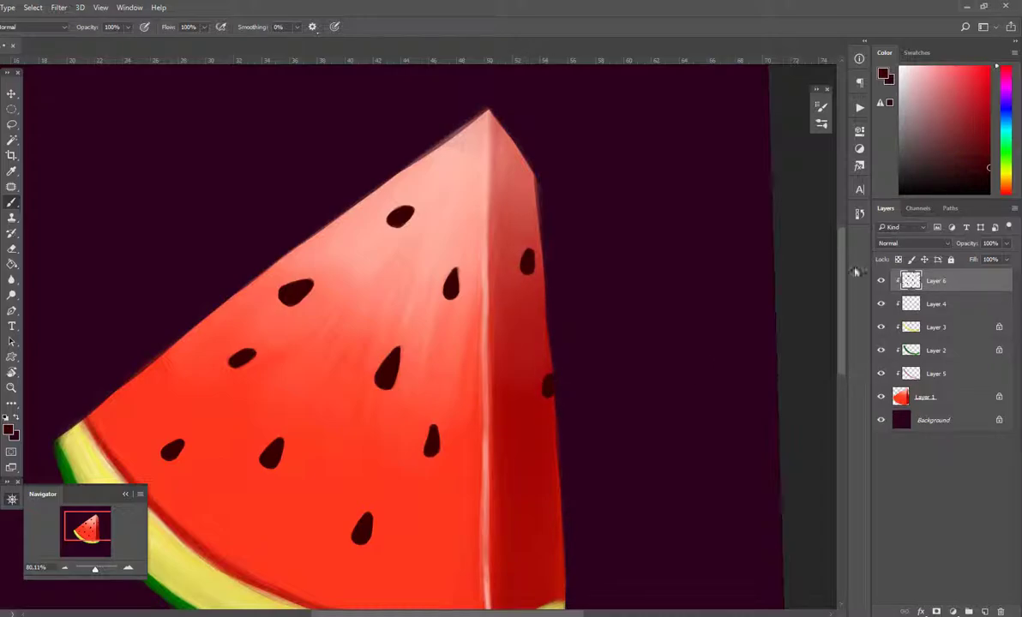
Step: Lock the seed layer's transparent pixels and shade the seeds softly in dark red at 40% brush opacity
left_click(899, 260)
left_click(388, 373, "alt")
key("4")
key("0")
Step: Add a clipped layer beneath the seed layer and paint a pale pink rim on the topmost seed at 40% brush opacity
left_click(933, 305)
left_click(984, 611)
left_click(422, 179, "alt")
scroll(422, 180, "up", 4)
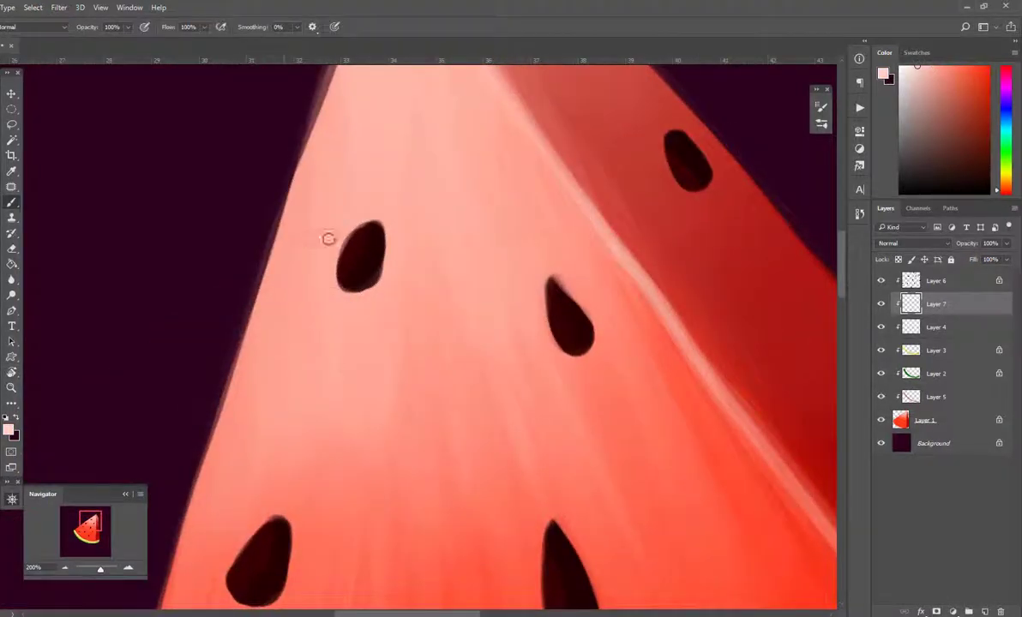
key("4")
left_click_drag(358, 225, 336, 254)
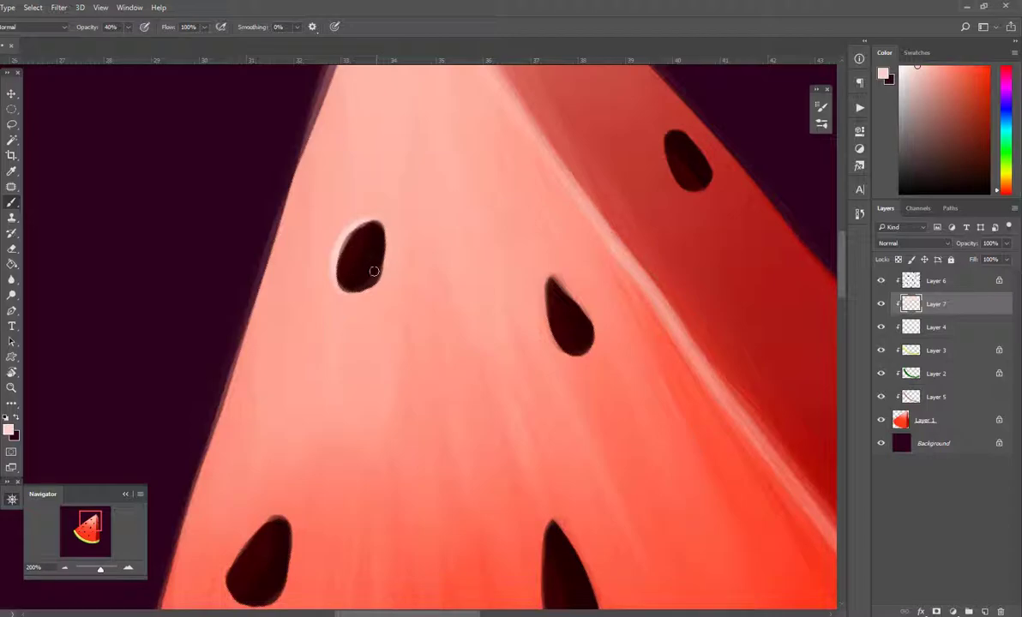
Step: Shade the topmost seed's shadow side in dark red, and give the upper seed near the central edge a pink and a red rim
key("x")
left_click(823, 387, "alt")
left_click_drag(376, 272, 354, 286)
left_click_drag(384, 250, 366, 281)
key("x")
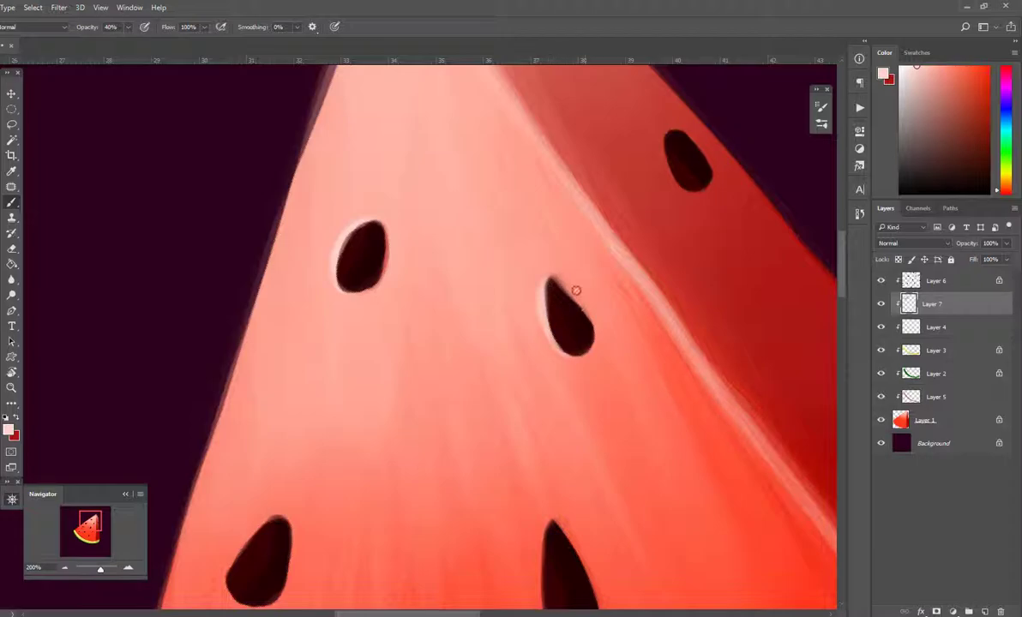
key("x")
left_click_drag(557, 287, 593, 333)
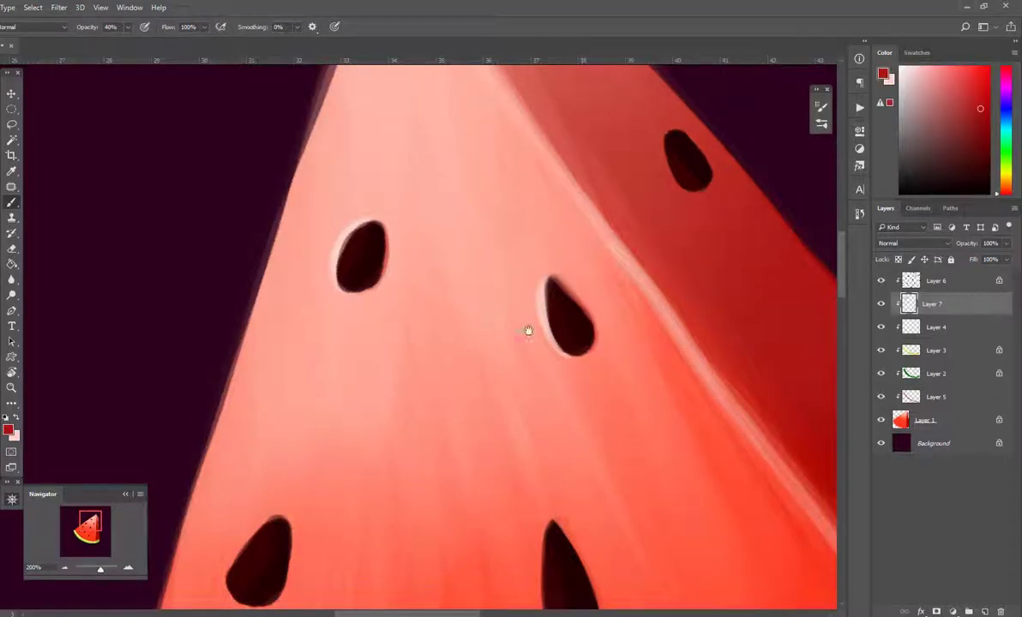
Step: Paint pale pink highlights and dark red shadows around the next two seeds down the front face's outer edge
left_click_drag(548, 397, 550, 184)
key("x")
left_click_drag(275, 312, 235, 342)
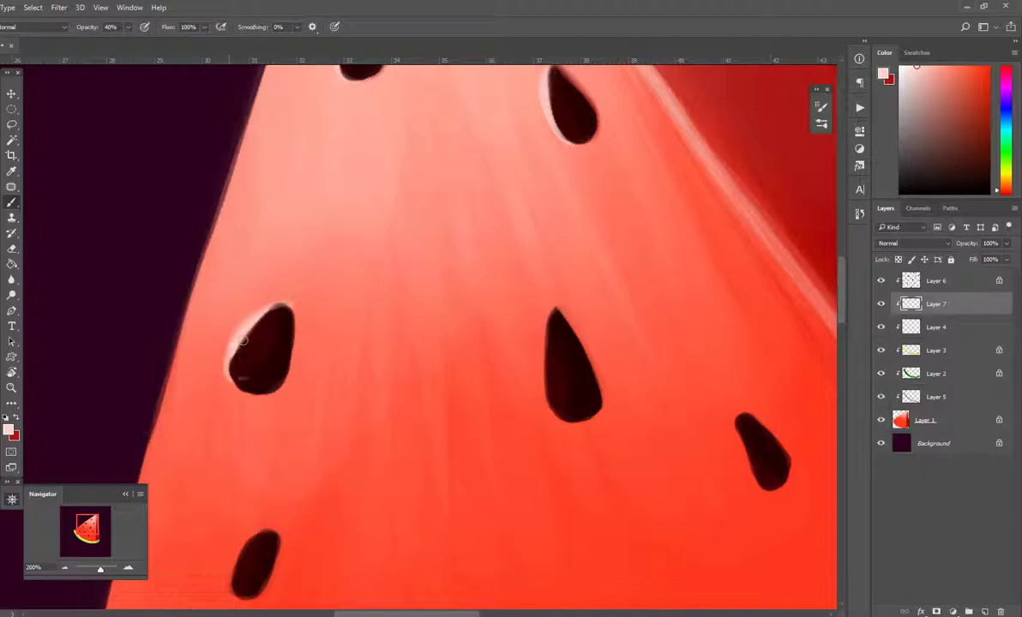
key("x")
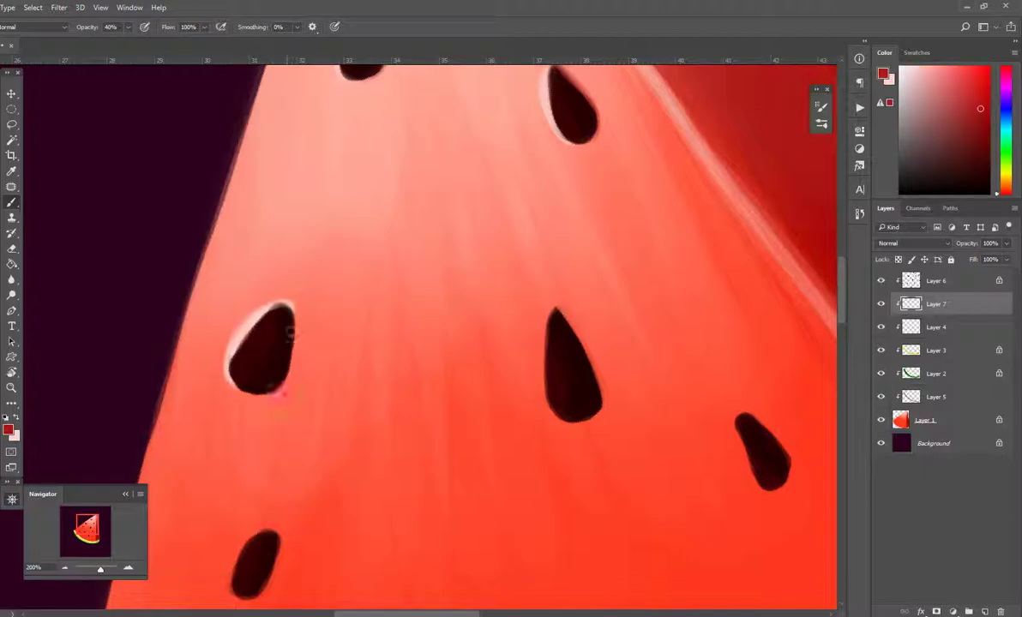
scroll(281, 335, "down", 5)
key("x")
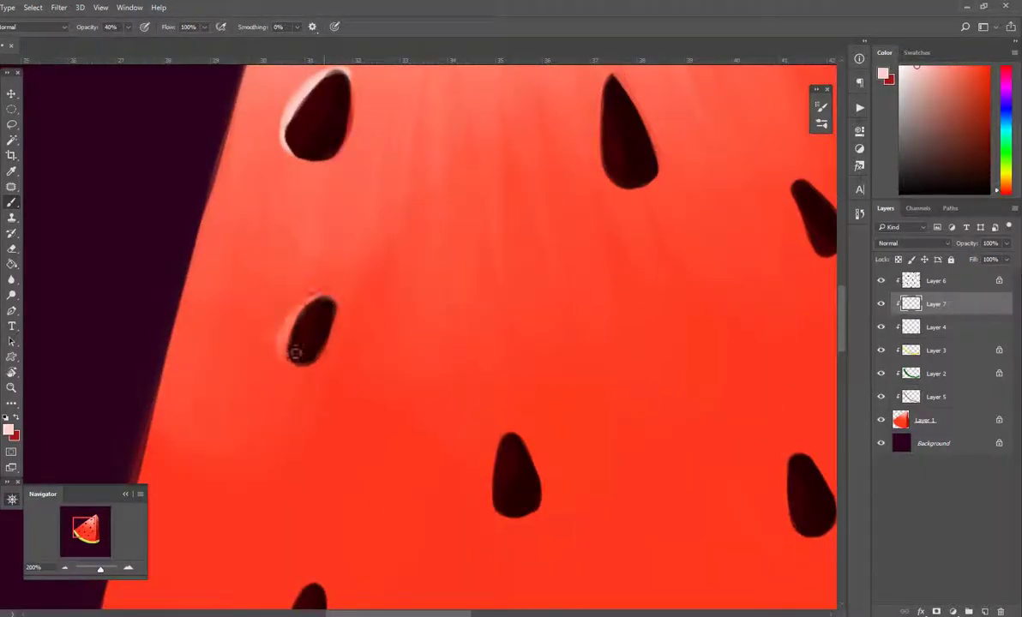
key("x")
Step: Rim the lowest seed on the front face's outer side and its neighbouring middle seed with pale pink highlights and dark red shadows
mouse_move(337, 330)
left_mouse_down()
mouse_move(333, 305)
mouse_move(321, 358)
mouse_move(312, 133)
left_mouse_up()
key("x")
left_click_drag(276, 383, 307, 328)
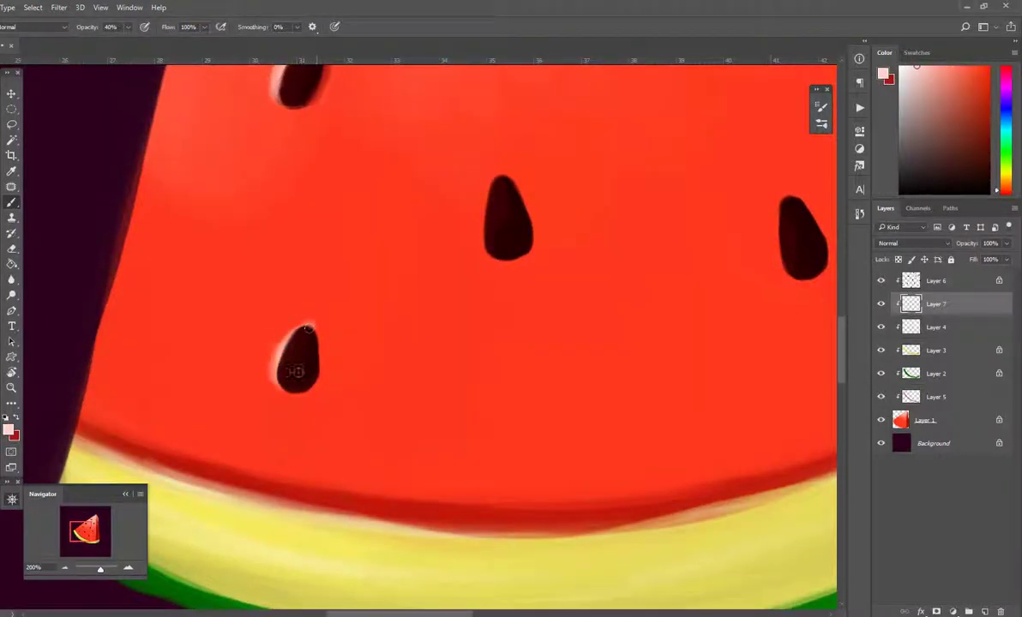
scroll(352, 367, "up", 3)
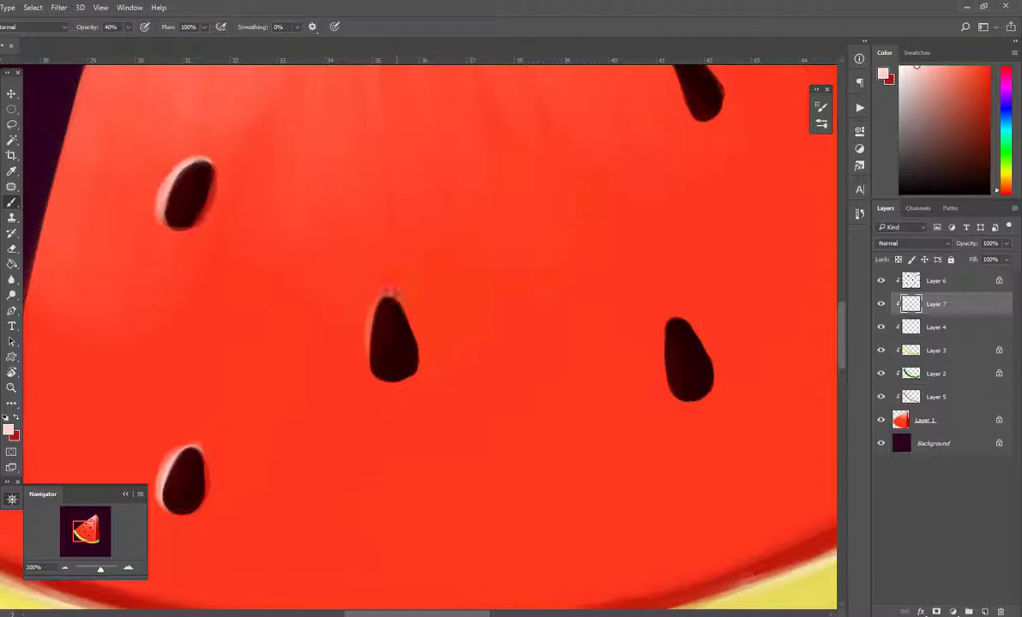
mouse_move(373, 296)
left_mouse_down()
mouse_move(357, 326)
mouse_move(361, 353)
left_mouse_up()
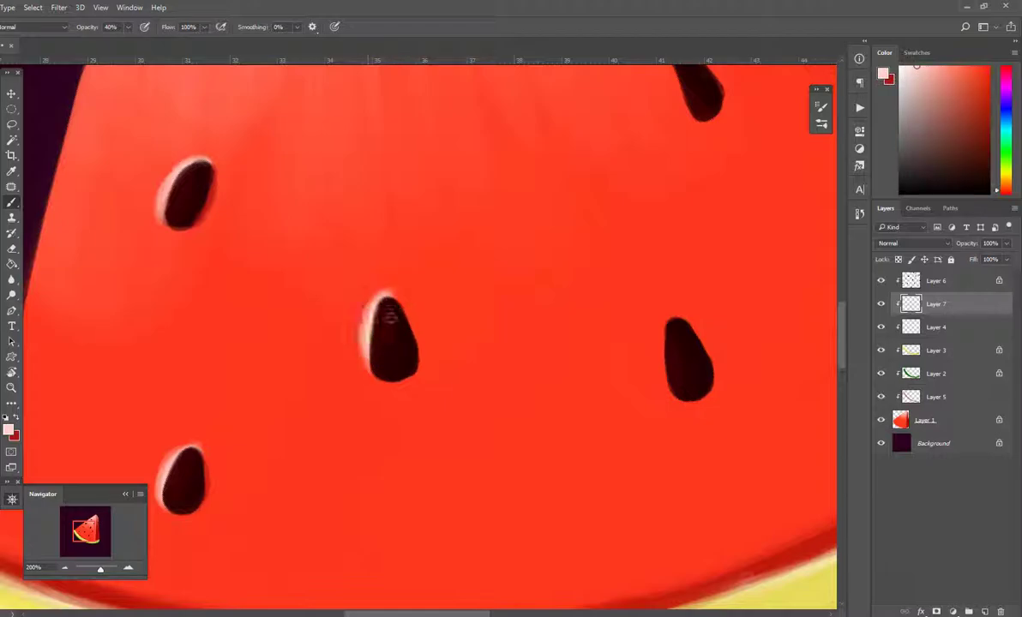
key("x")
Step: Paint pink highlights and dark red shadows around the front face's bottommost seed and the large central teardrop seed
key("x")
mouse_move(682, 345)
left_mouse_down()
mouse_move(364, 288)
mouse_move(345, 313)
mouse_move(363, 320)
mouse_move(360, 266)
mouse_move(386, 298)
mouse_move(439, 577)
left_mouse_up()
key("x")
left_click_drag(404, 324, 485, 427)
key("x")
mouse_move(304, 283)
left_mouse_down()
mouse_move(321, 306)
mouse_move(312, 274)
mouse_move(321, 352)
left_mouse_up()
key("x")
left_click_drag(418, 234, 318, 160)
Step: Outline the small front-face seed beside the central edge with a pale pink highlight and a dark red shadow
key("x")
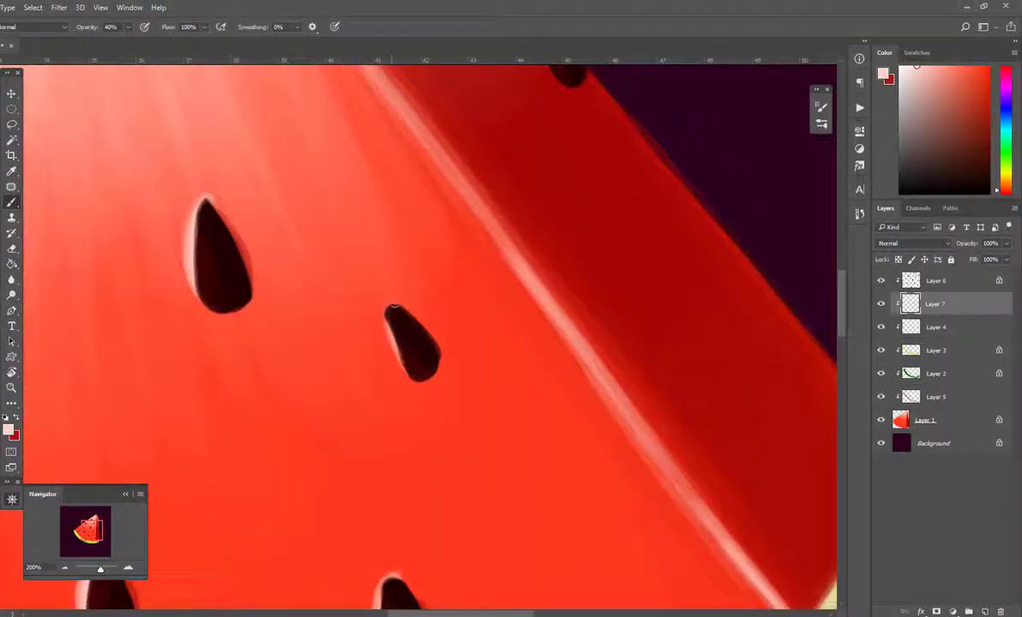
key("x")
left_click_drag(404, 321, 400, 338)
mouse_move(427, 246)
left_mouse_down()
mouse_move(372, 488)
mouse_move(425, 408)
left_mouse_up()
left_click_drag(420, 310, 472, 536)
Step: Add thin highlight and shadow rims around the seeds on the dark side face
key("x")
mouse_move(389, 211)
left_mouse_down()
mouse_move(379, 208)
mouse_move(384, 260)
mouse_move(351, 202)
mouse_move(242, 69)
left_mouse_up()
key("x")
key("x")
left_click_drag(465, 271, 449, 283)
key("x")
key("z")
left_click_drag(522, 266, 369, 364)
key("r")
left_click_drag(506, 228, 451, 411)
key("Escape")
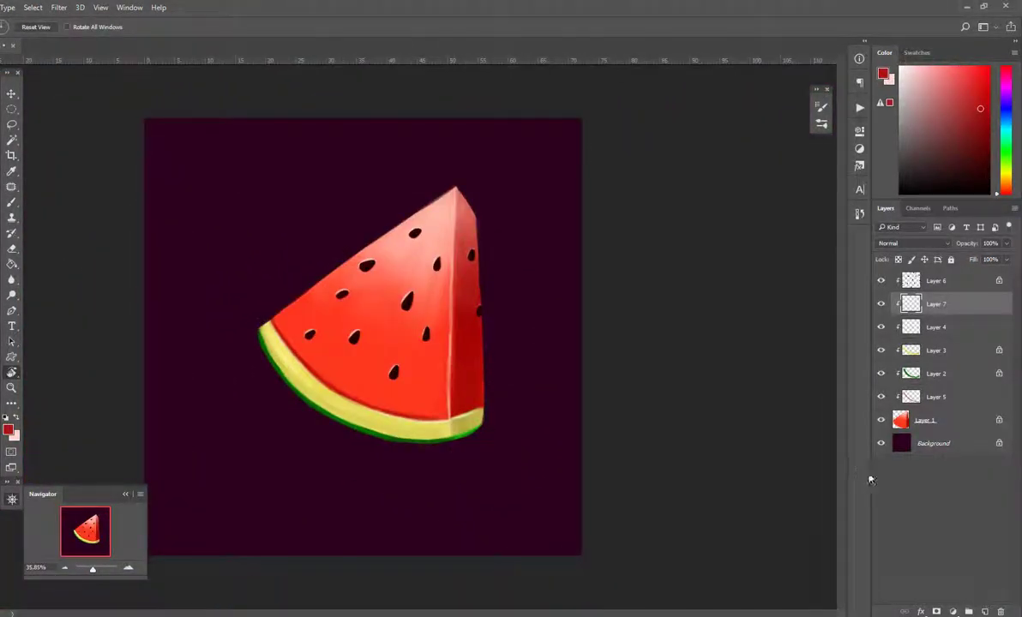
Step: Create a new layer directly above the background and rough in a light tan stick below the rind
double_click(938, 429)
left_click(956, 207)
left_click(933, 444)
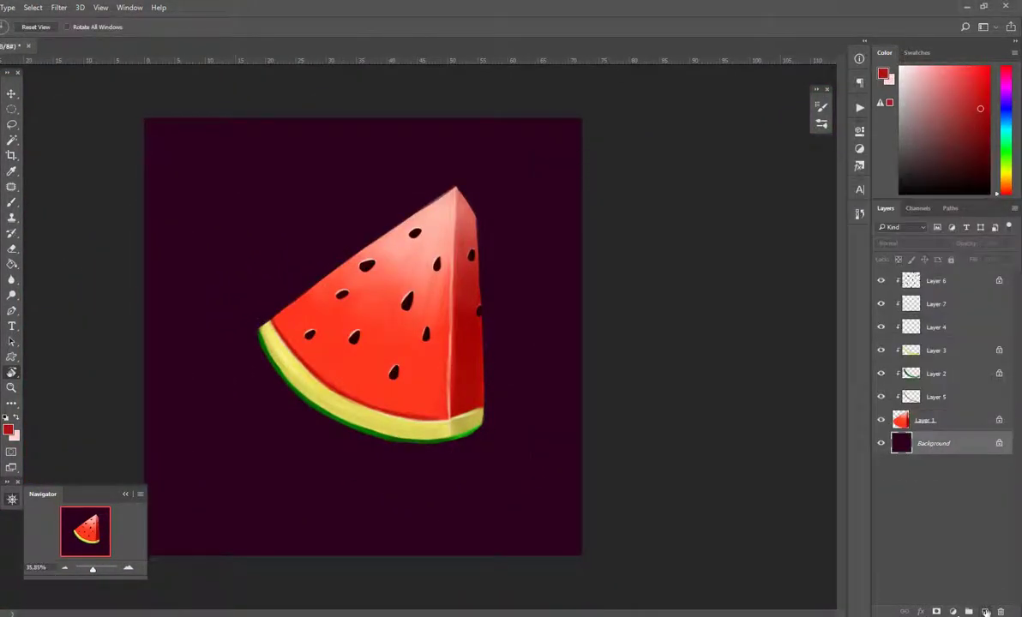
left_click(985, 611)
key("b")
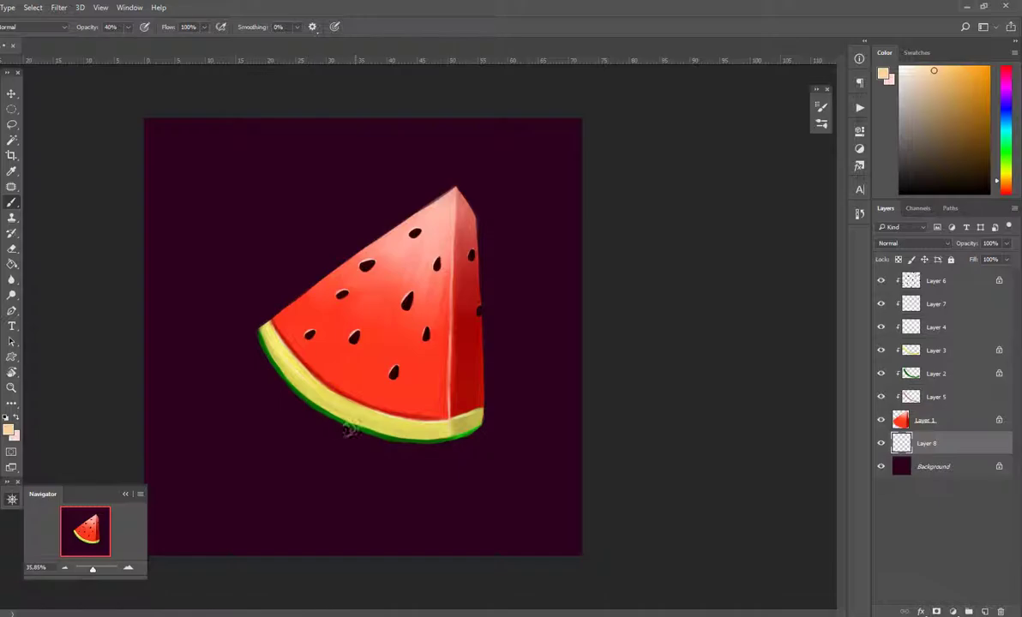
left_click_drag(330, 415, 297, 482)
Step: Build up the solid light tan popsicle stick with a rounded end at 100% opacity and clean its edges with the eraser
key("r")
mouse_move(353, 505)
left_mouse_down()
mouse_move(377, 418)
mouse_move(467, 291)
left_mouse_up()
key("ctrl+plus")
key("b")
mouse_move(414, 420)
left_mouse_down()
mouse_move(415, 513)
mouse_move(404, 530)
mouse_move(420, 520)
mouse_move(421, 533)
left_mouse_up()
key("space")
left_click_drag(407, 473, 398, 384)
mouse_move(396, 428)
left_mouse_down()
mouse_move(411, 438)
mouse_move(410, 379)
mouse_move(408, 420)
mouse_move(405, 369)
mouse_move(392, 349)
mouse_move(395, 420)
mouse_move(383, 319)
mouse_move(400, 456)
left_mouse_up()
left_click_drag(391, 419, 394, 433)
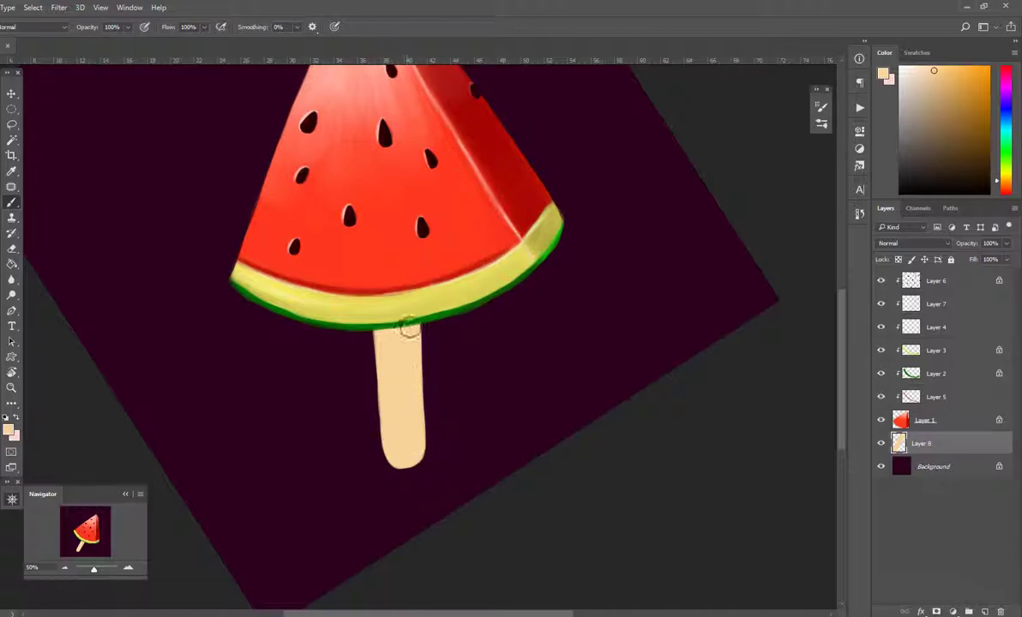
key("e")
mouse_move(369, 317)
left_mouse_down()
mouse_move(373, 410)
mouse_move(353, 338)
mouse_move(511, 390)
left_mouse_up()
Step: Lock the stick layer's transparent pixels and shade the stick beneath the rind in darker tan at 50% brush opacity
key("r")
key("b")
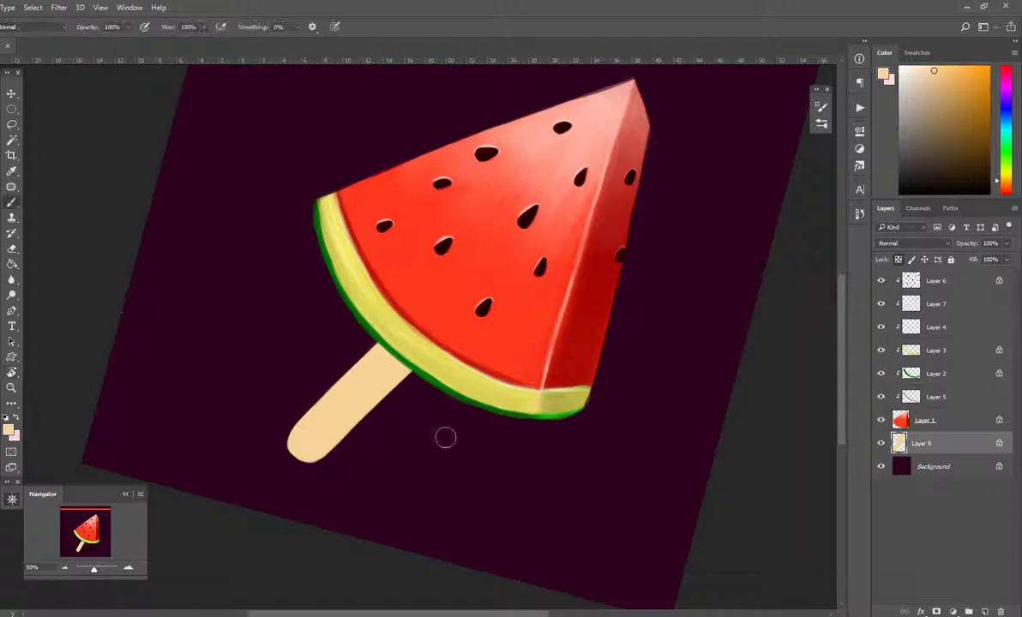
key("4")
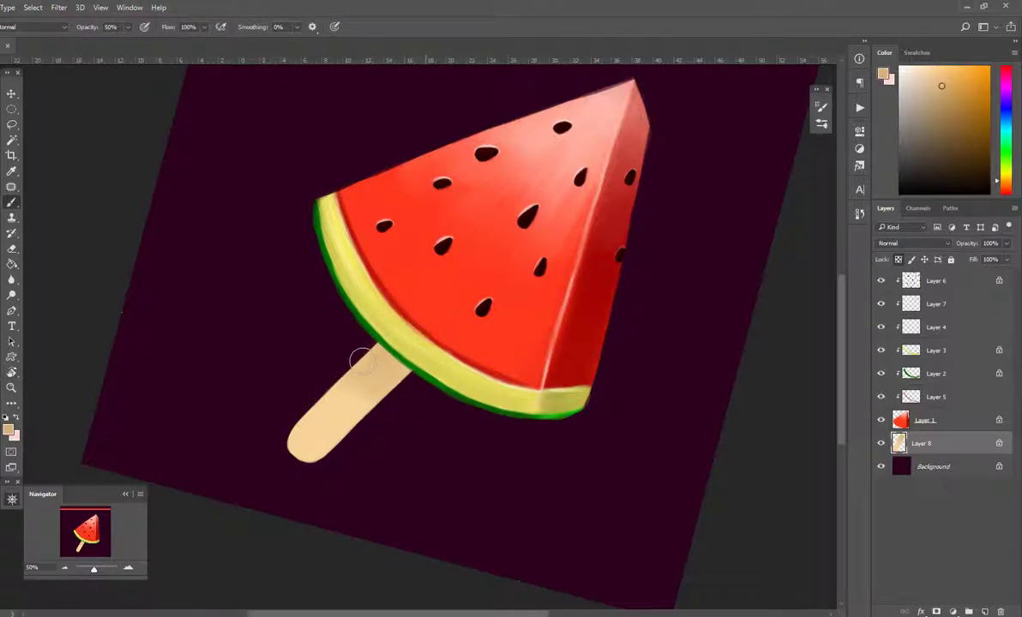
mouse_move(408, 326)
left_mouse_down()
mouse_move(412, 338)
mouse_move(437, 339)
left_mouse_up()
left_click_drag(367, 386, 319, 442)
left_click(345, 388, "alt")
left_click_drag(345, 402, 314, 442)
Step: Deepen the stick's shadow side and upper end in brown, and blend the shading with sampled light tan tones
left_click(402, 359, "alt")
left_click(370, 380, "alt")
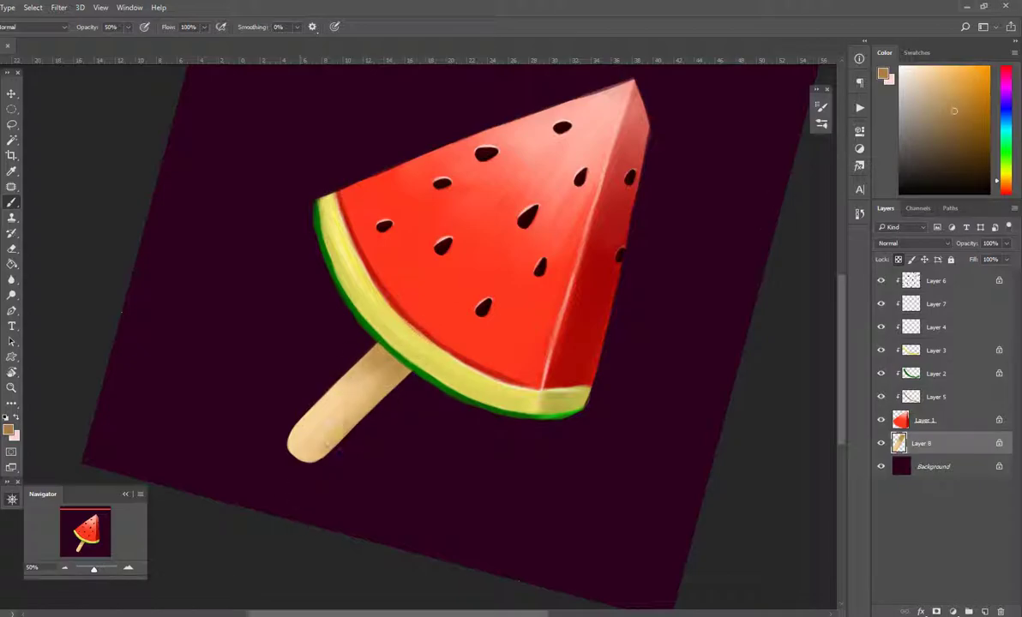
left_click(342, 413, "alt")
left_click_drag(342, 416, 298, 468)
left_click(404, 368, "alt")
left_click_drag(390, 356, 339, 418)
left_click(331, 436, "alt")
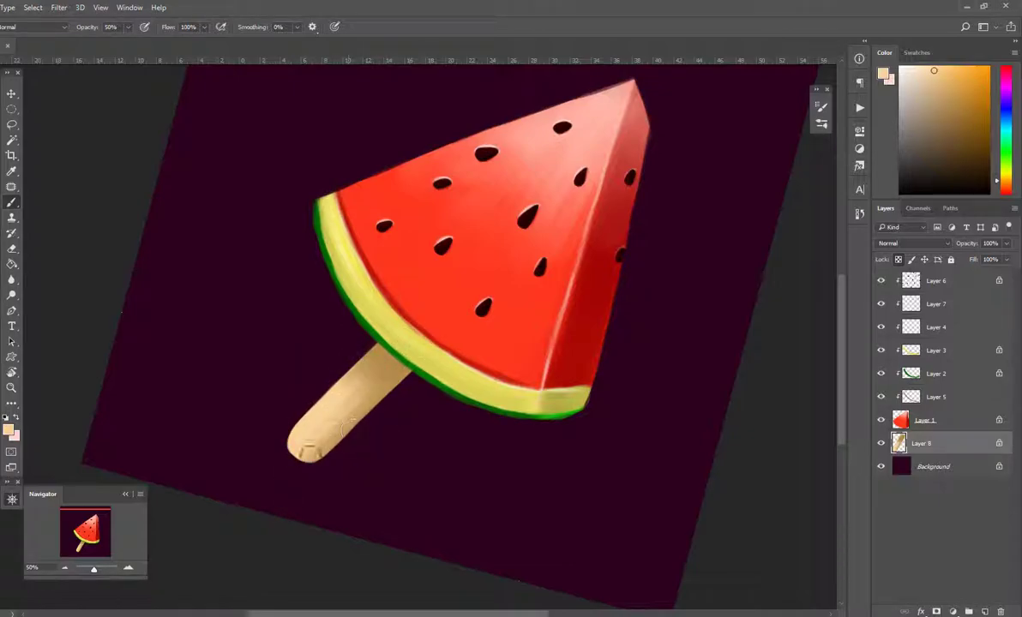
Step: Add a new layer clipped to the stick, draw a thin brown wood-grain line along its middle, and soften it with the eraser
left_click(954, 116)
left_click(984, 611)
left_click(945, 456, "alt")
key("z")
left_click_drag(308, 442, 378, 450)
key("r")
mouse_move(343, 446)
left_mouse_down()
mouse_move(411, 436)
mouse_move(393, 443)
left_mouse_up()
key("[")
key("[")
key("[")
key("[")
key("[")
left_click_drag(371, 378, 389, 317)
left_click_drag(374, 357, 342, 429)
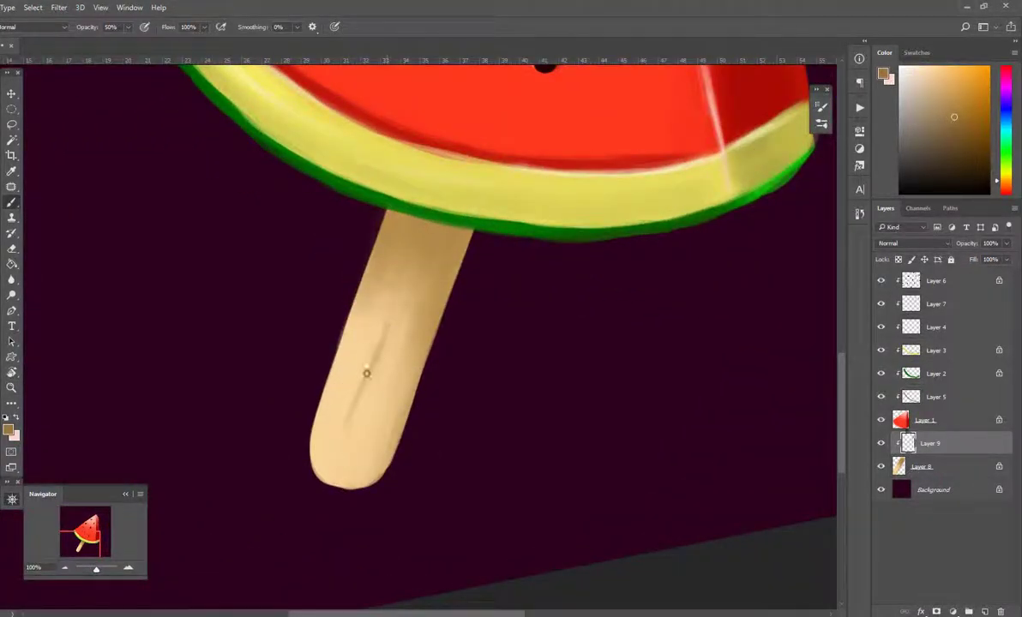
key("e")
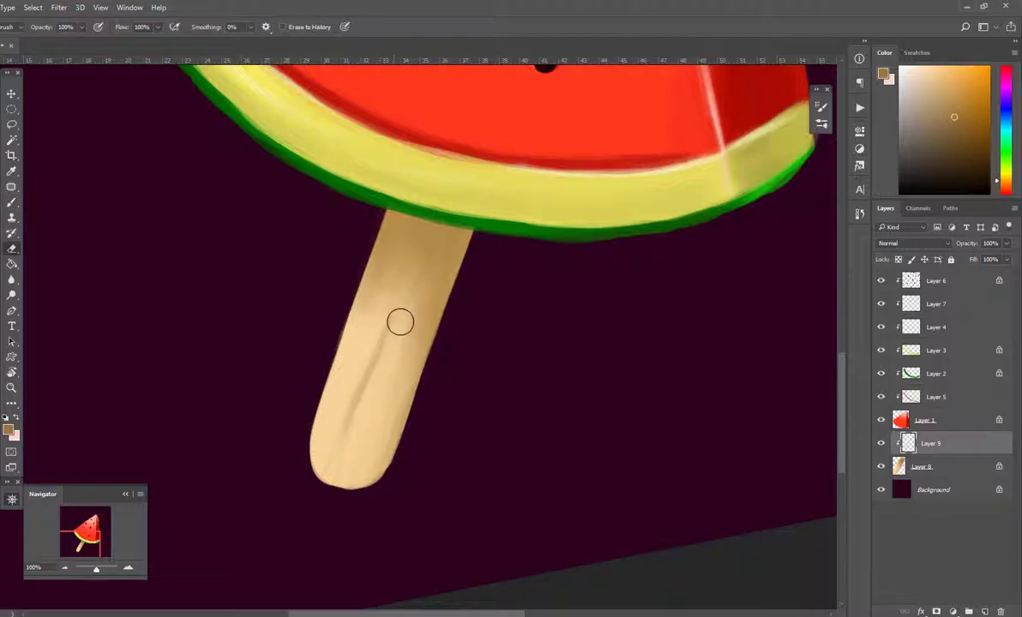
Step: Draw more brown grain lines on the stick's shadow side and near its rounded end, fading them with the eraser
key("b")
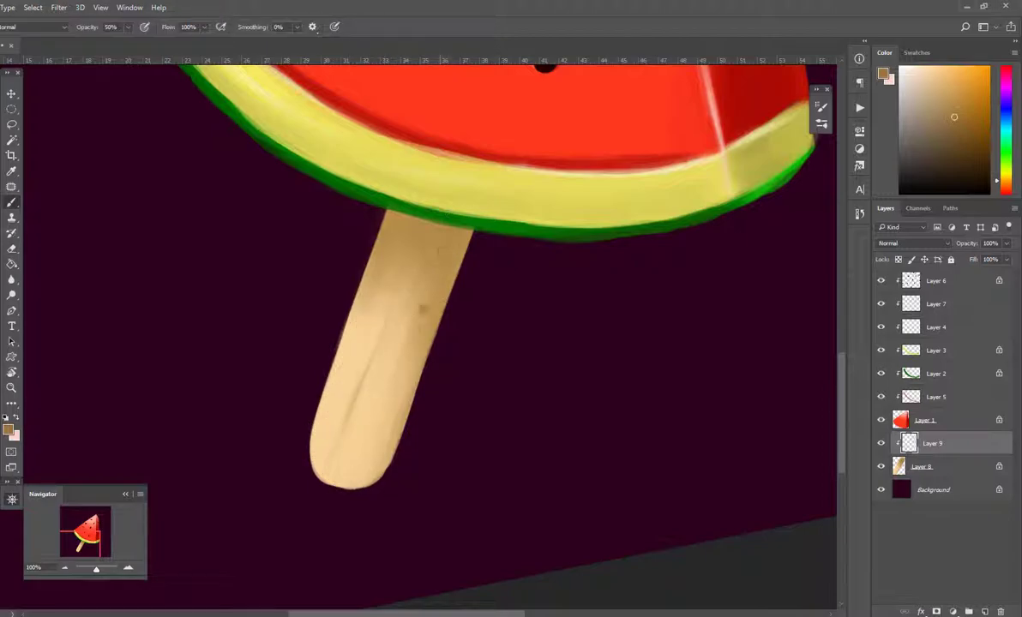
key("e")
key("z")
mouse_move(421, 375)
left_mouse_down()
mouse_move(386, 429)
mouse_move(442, 390)
mouse_move(364, 487)
left_mouse_up()
key("b")
key("e")
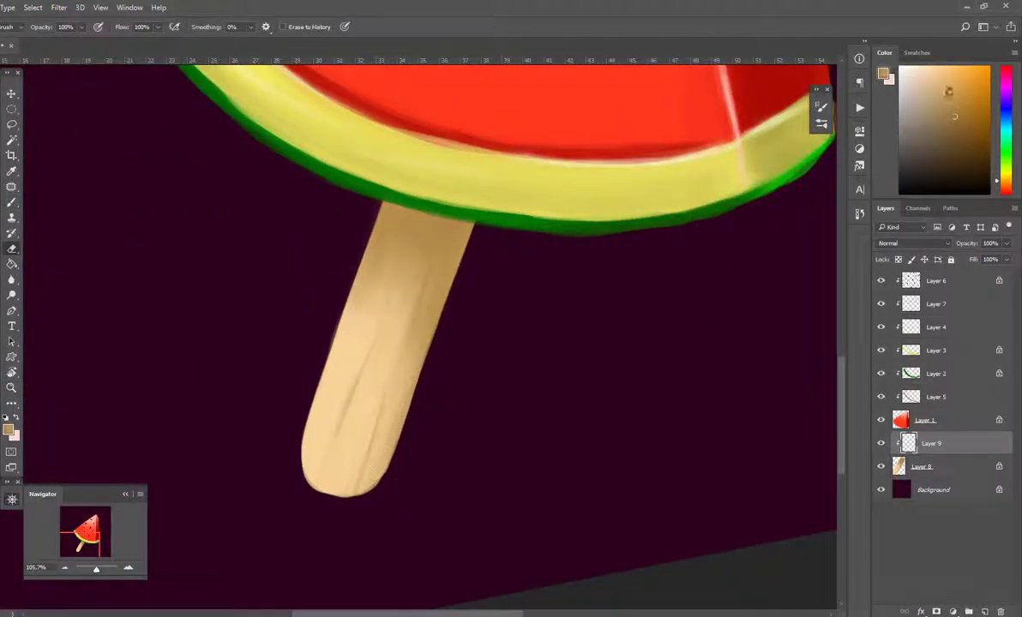
Step: Paint fine pale cream highlights beside the stick's wood-grain lines at 50% brush opacity
key("b")
scroll(342, 422, "up", 5)
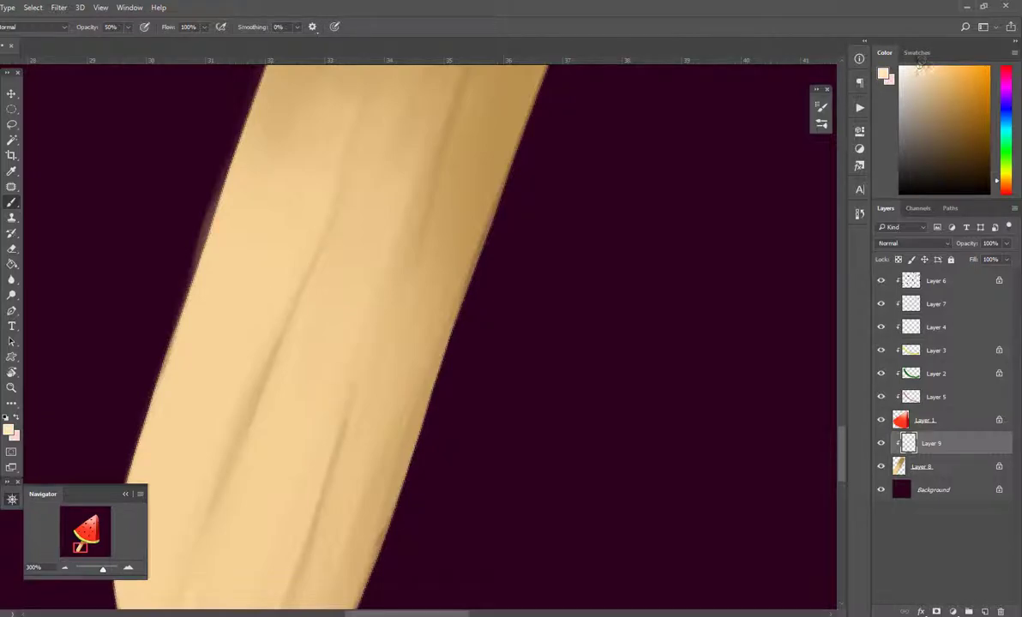
scroll(308, 311, "down", 3)
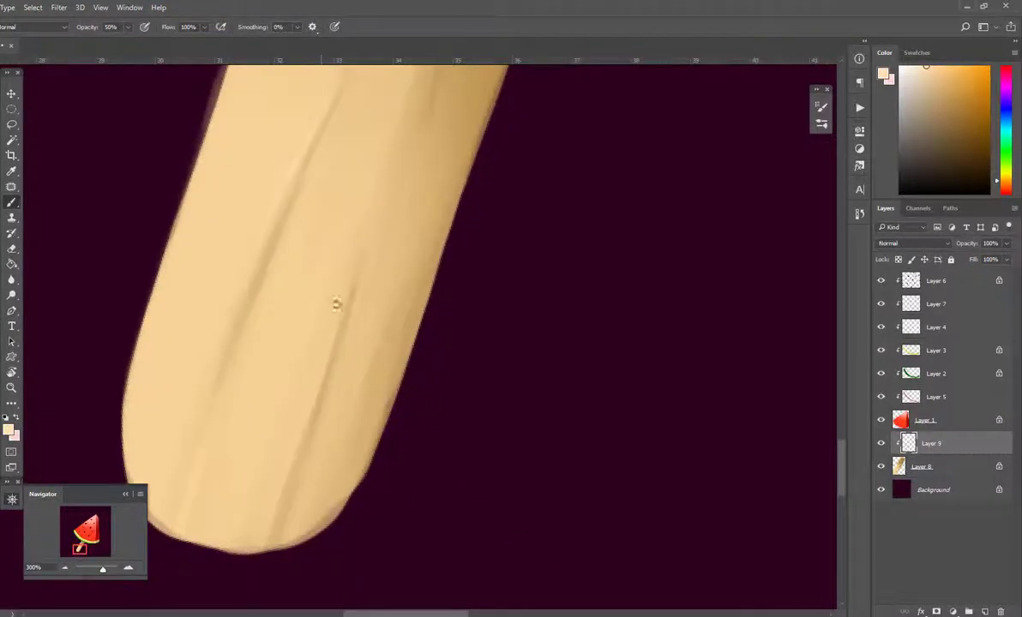
scroll(403, 404, "up", 9)
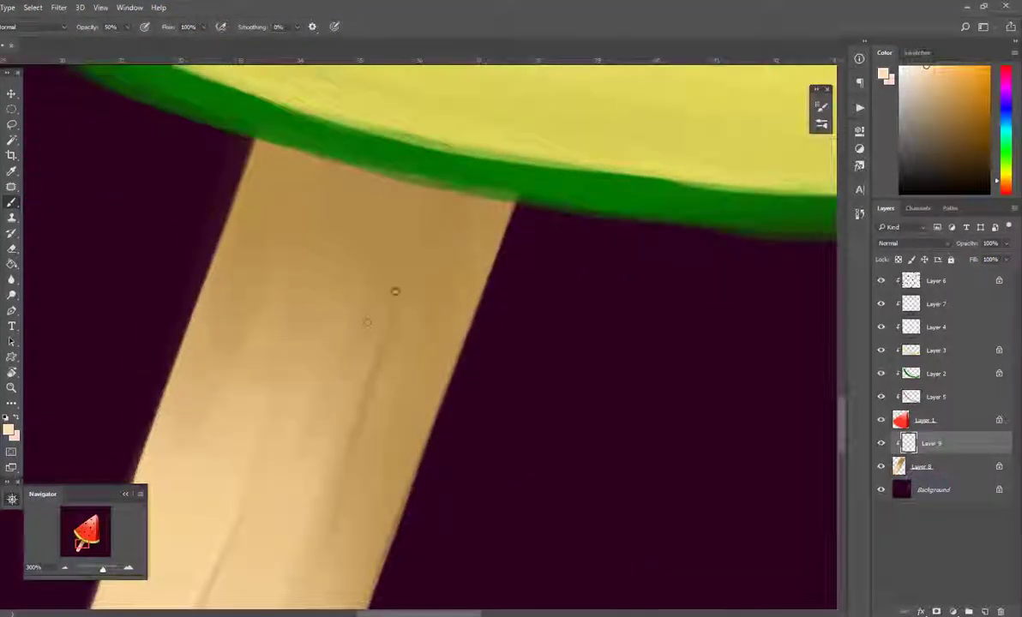
key("z")
left_click_drag(431, 411, 286, 532)
key("r")
left_click_drag(484, 317, 453, 372)
key("z")
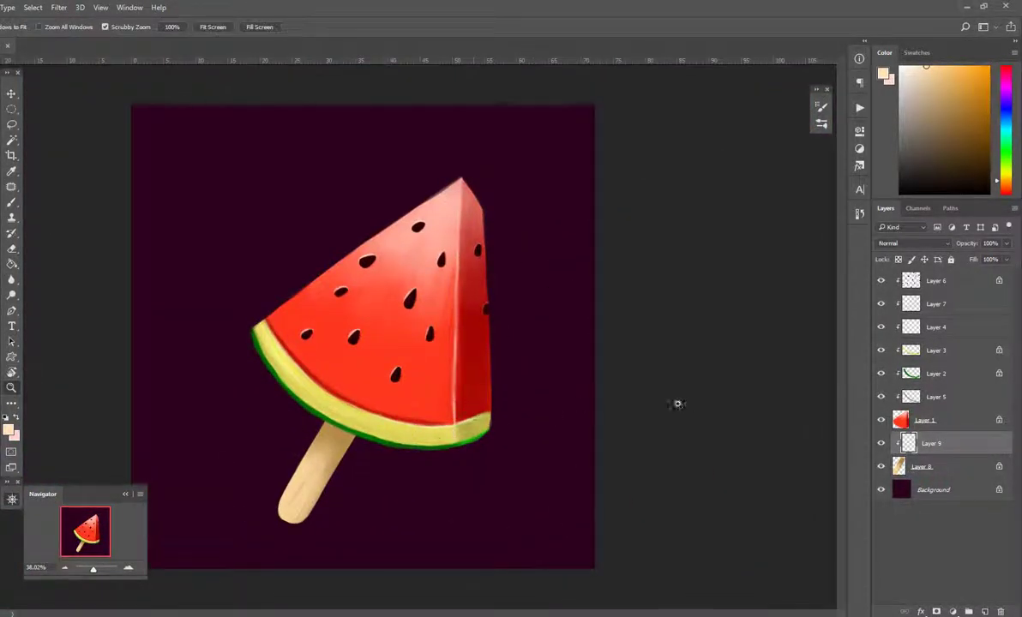